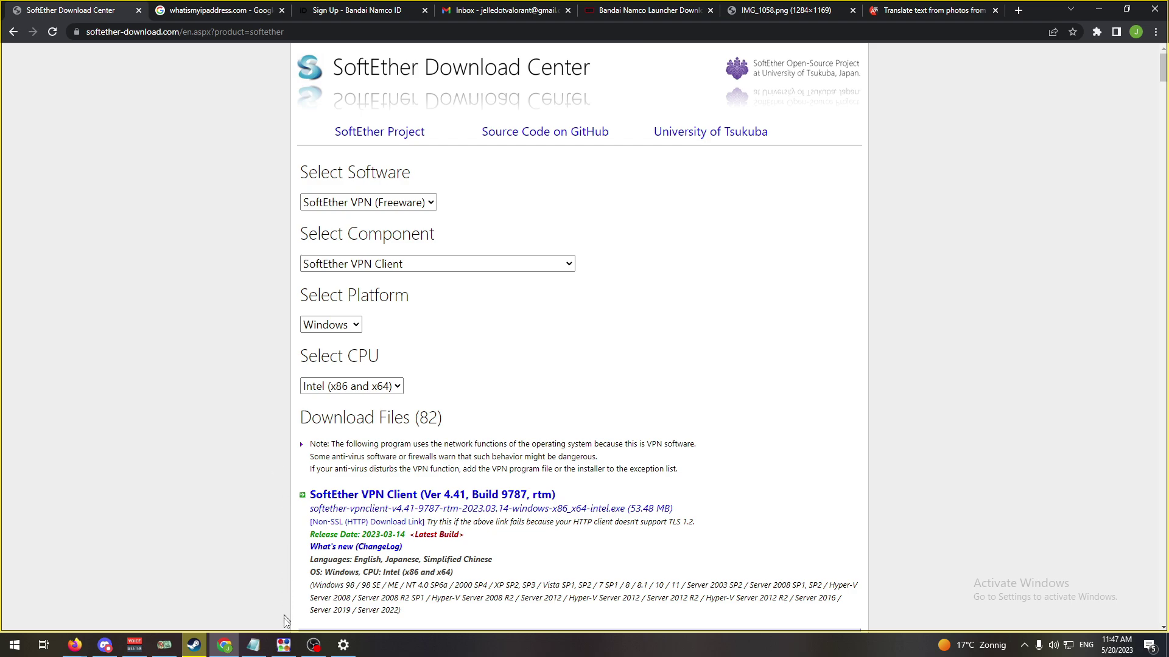
- Bring up SoftEther VPN Client Manager and move and enlarge its window
click(294, 640)
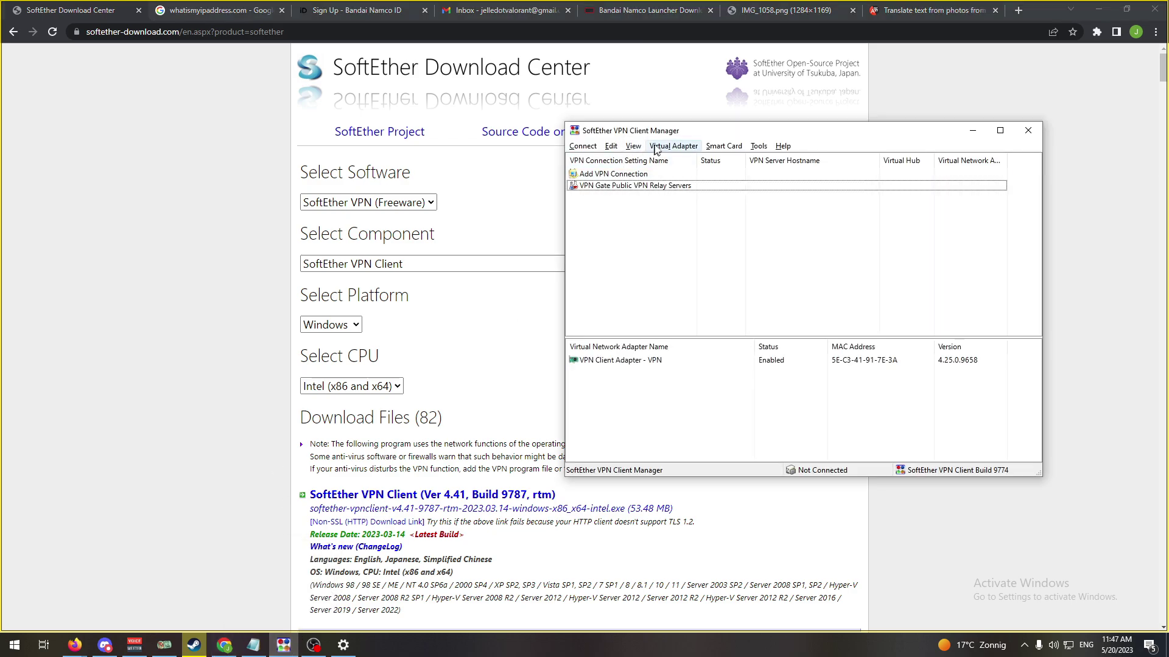
drag(654, 131, 473, 215)
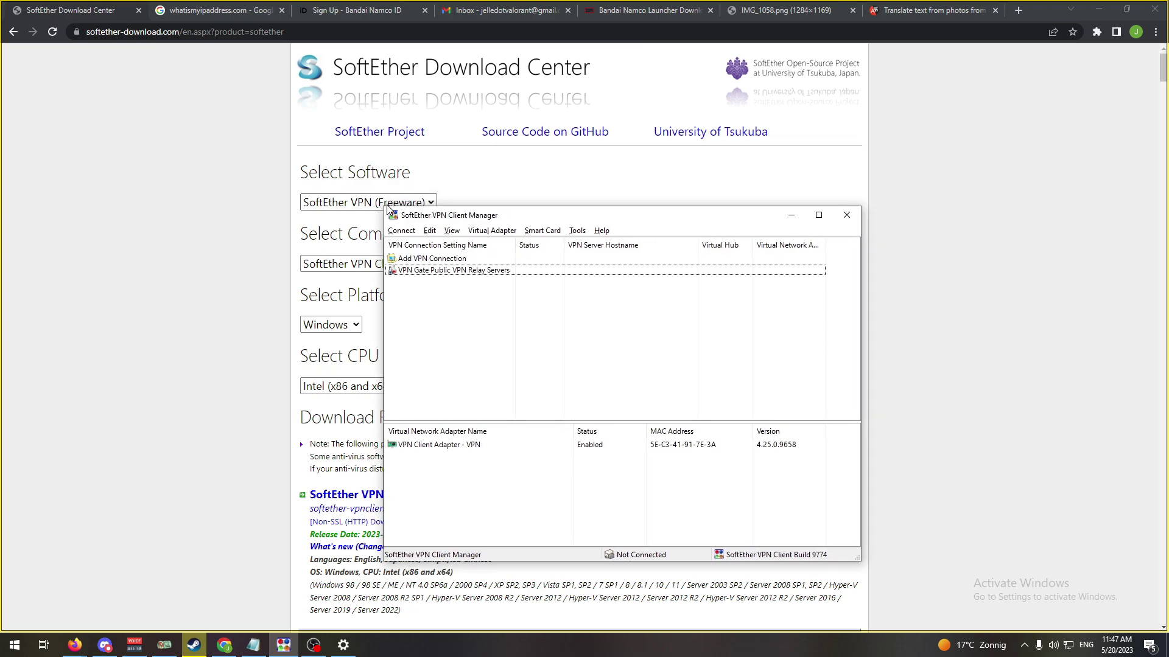
drag(384, 208, 268, 112)
drag(374, 124, 420, 80)
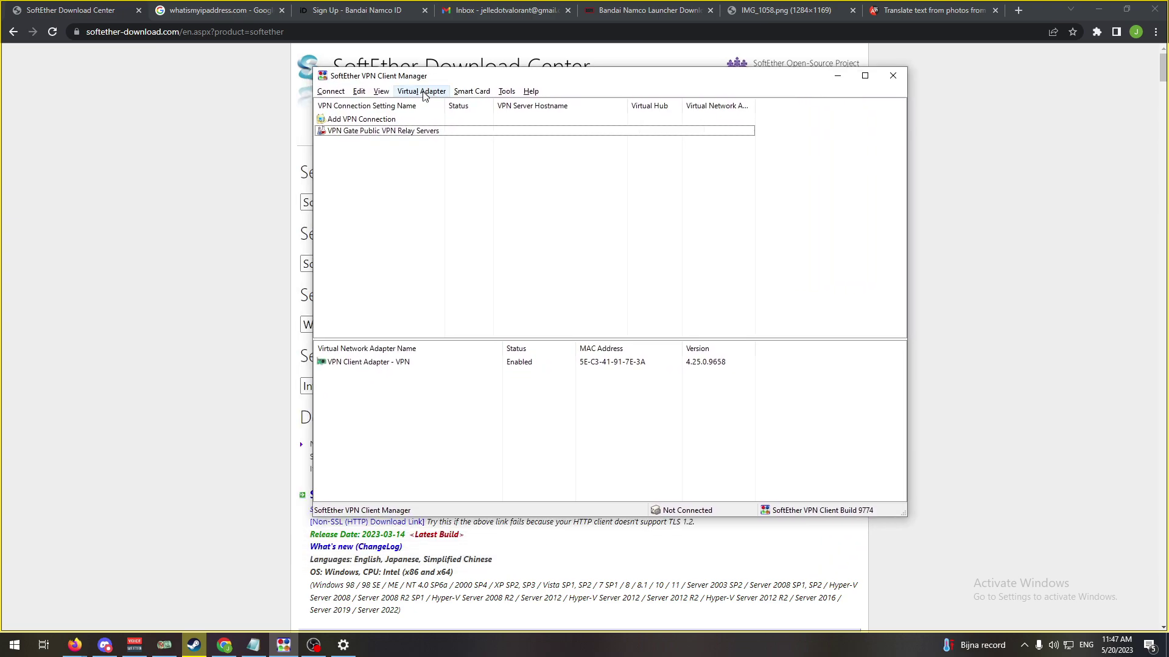
- Open the VPN Gate Public VPN Relay Servers list, sort it by uptime, and browse the servers
double_click(419, 131)
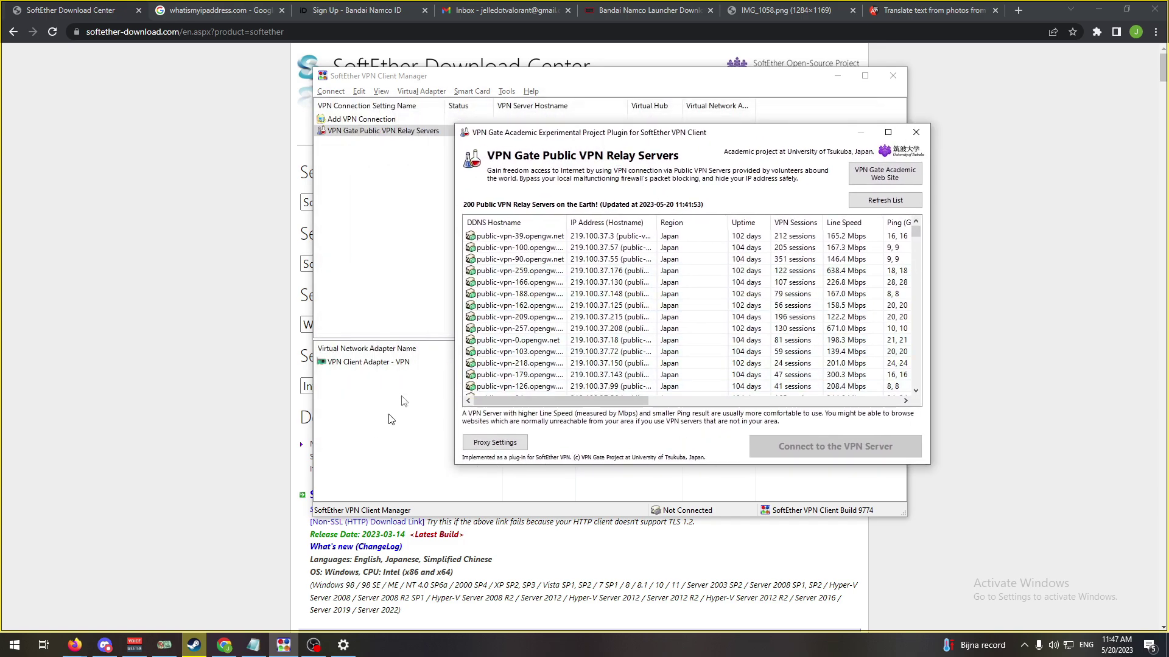
click(677, 223)
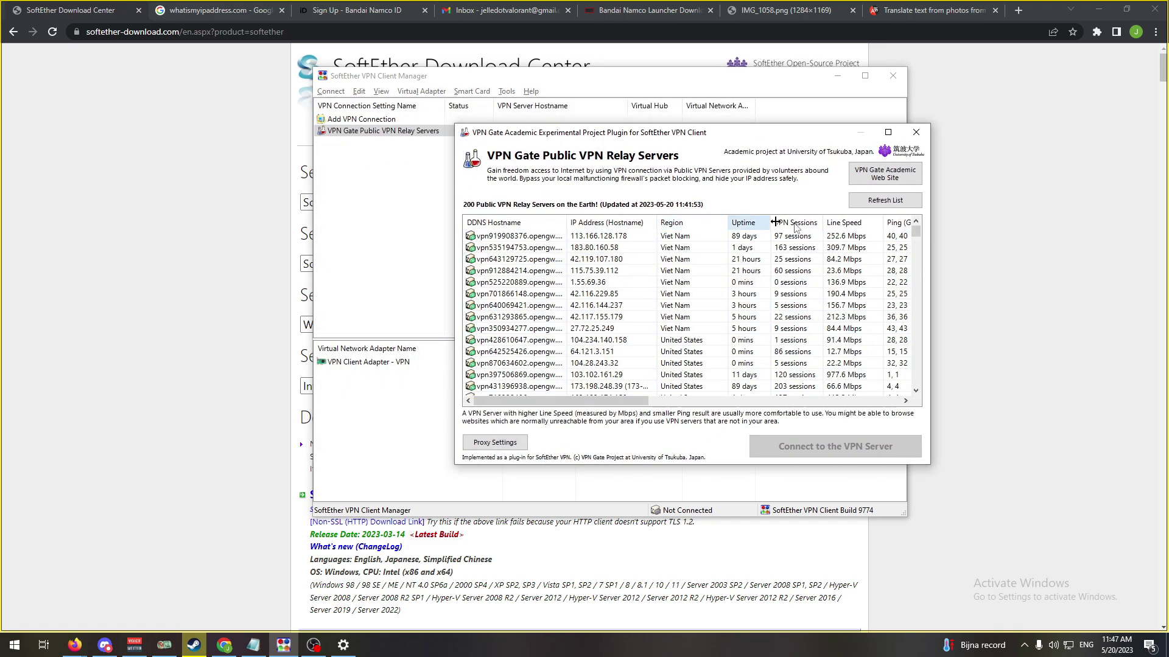
click(749, 226)
click(748, 227)
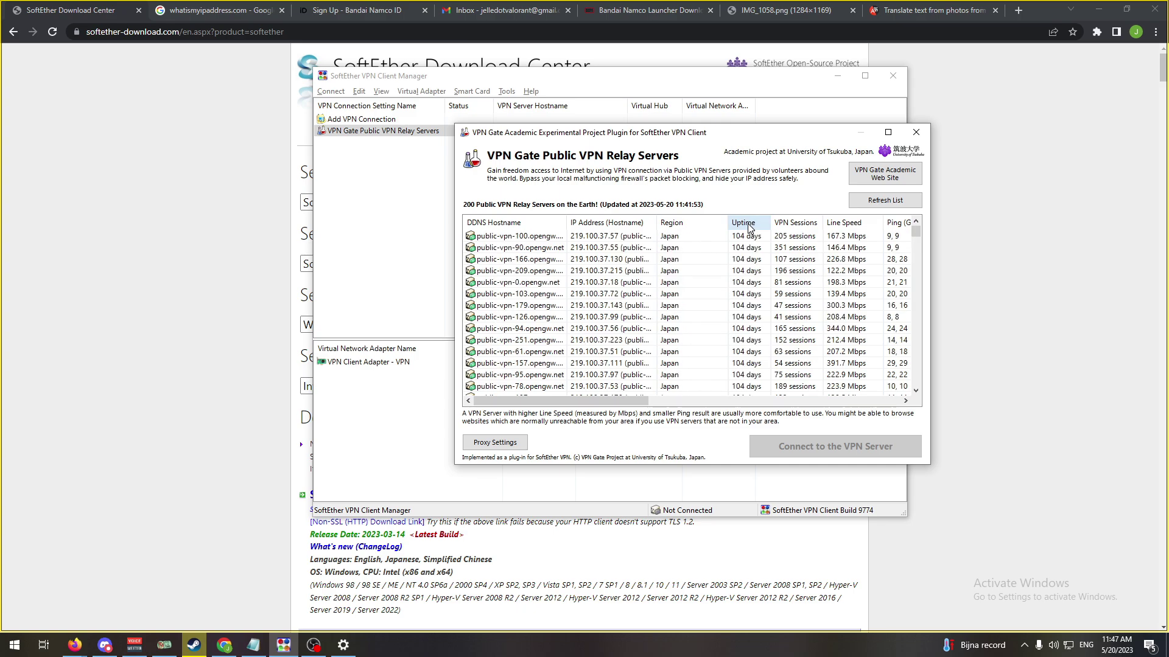
click(748, 227)
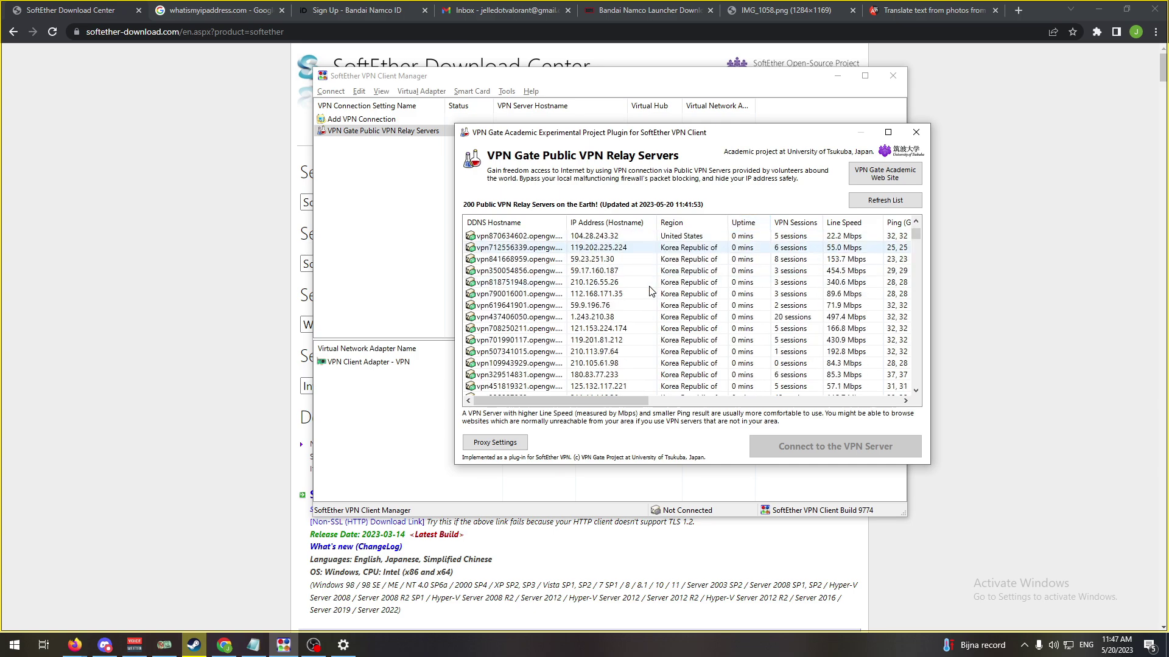
scroll(649, 298, down, 4)
scroll(649, 298, down, 5)
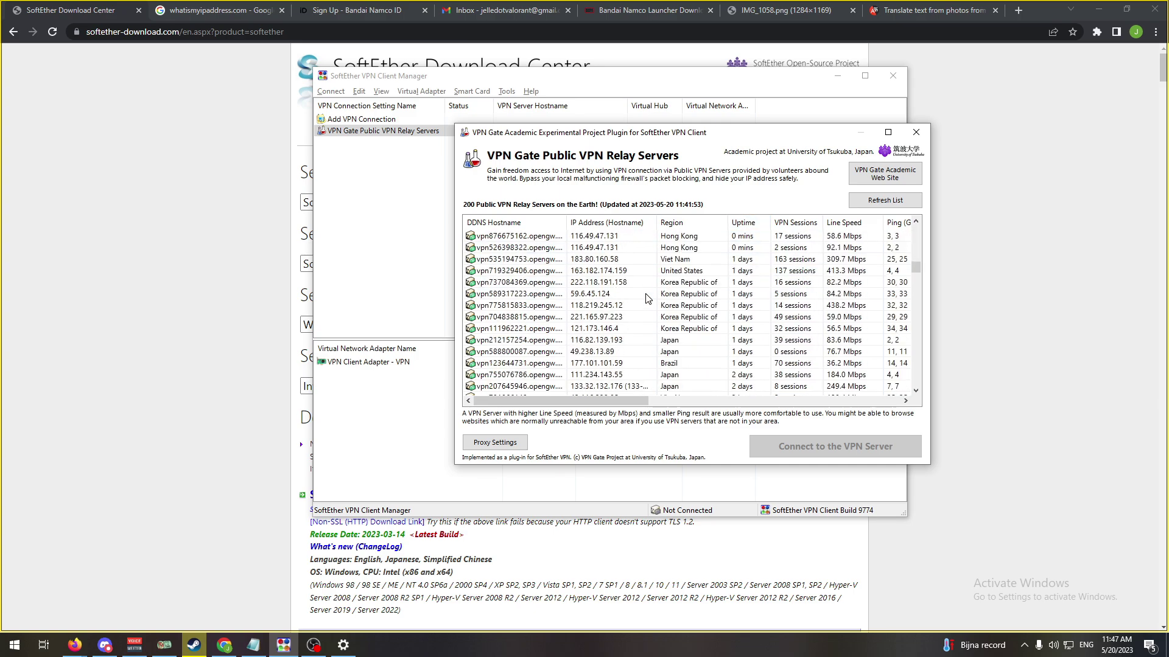
scroll(649, 302, up, 2)
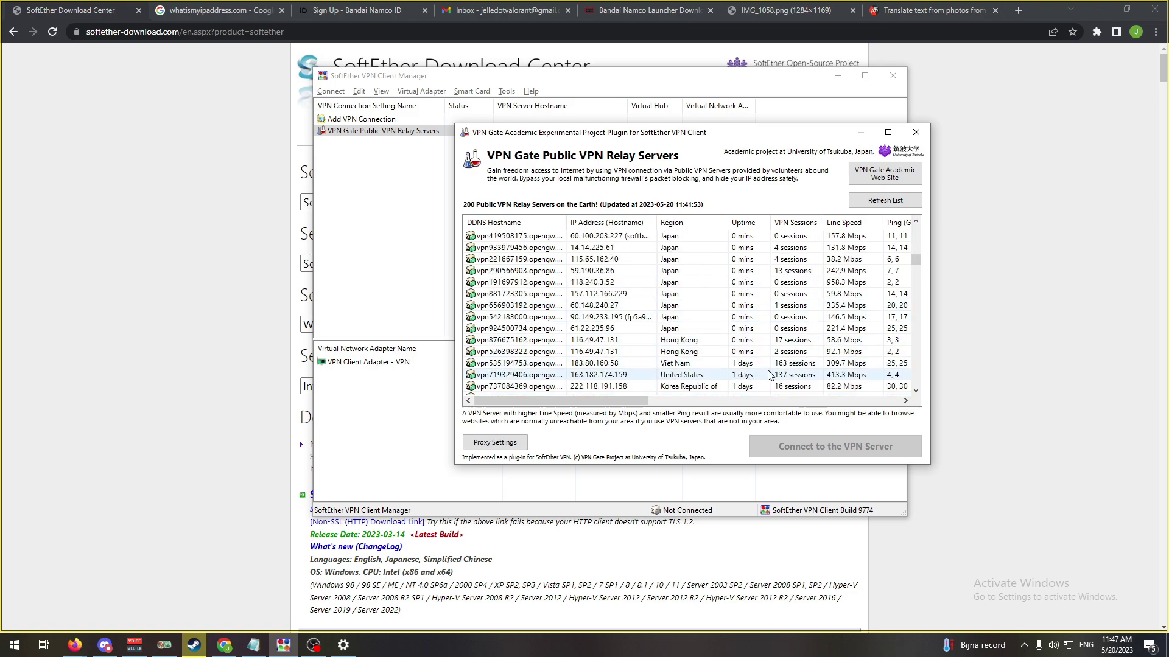
scroll(629, 299, down, 3)
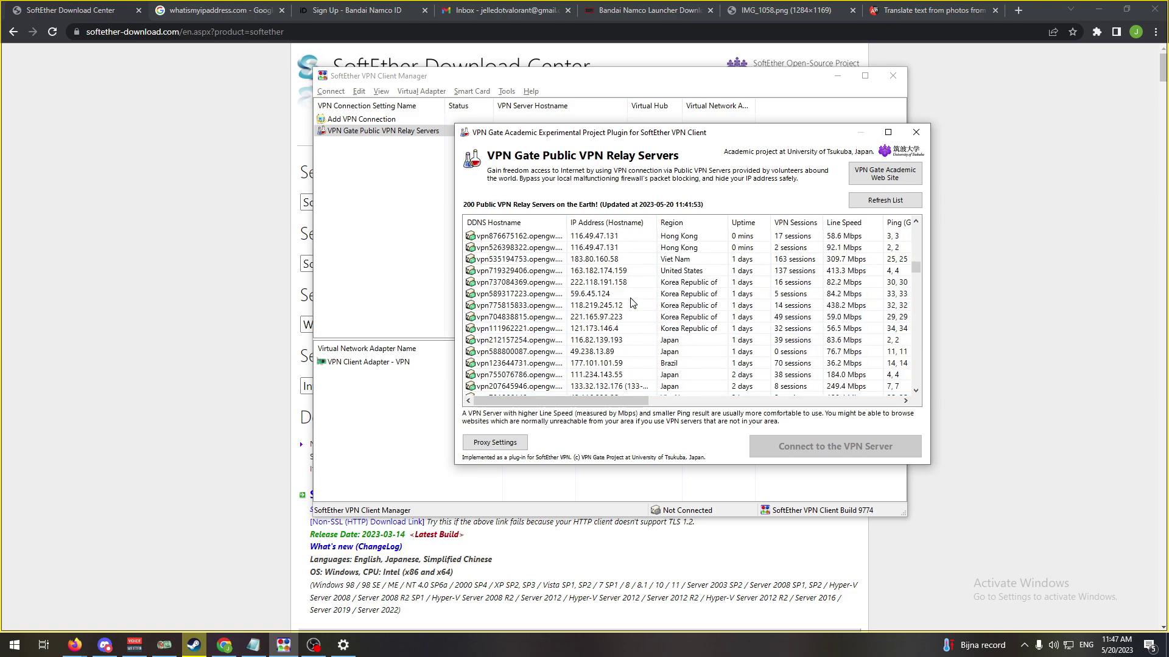
scroll(690, 347, down, 1)
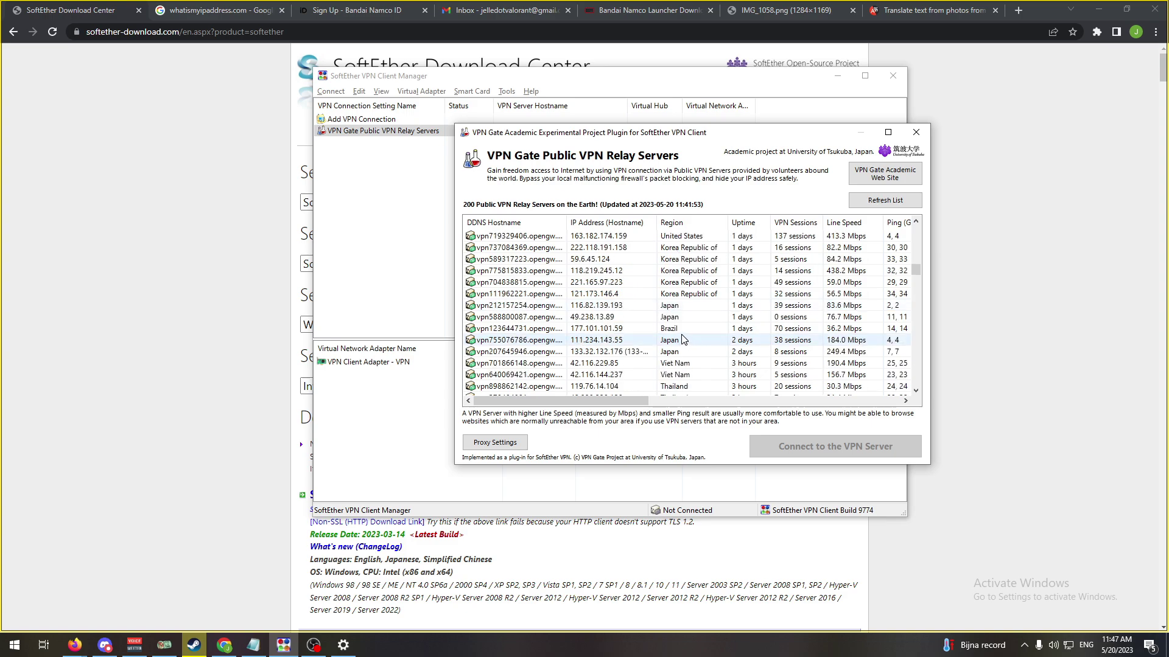
scroll(677, 340, up, 6)
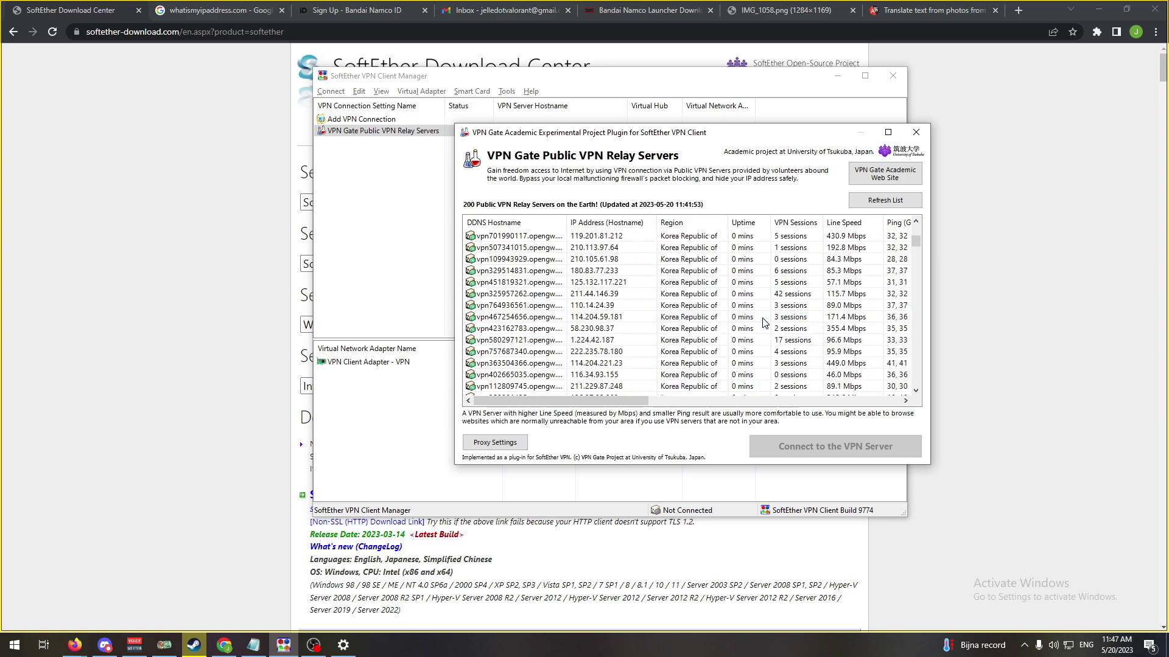
scroll(765, 322, down, 5)
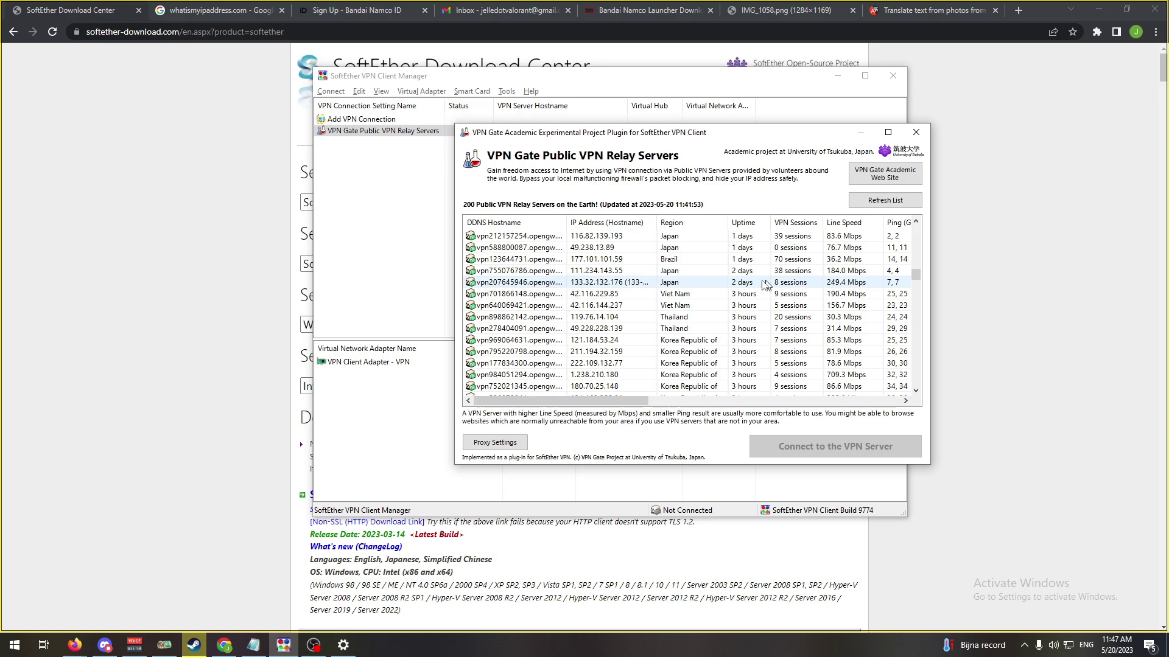
- Connect to Japanese VPN Gate server 133.32.132.176, accept the warning, and return to Chrome
click(788, 284)
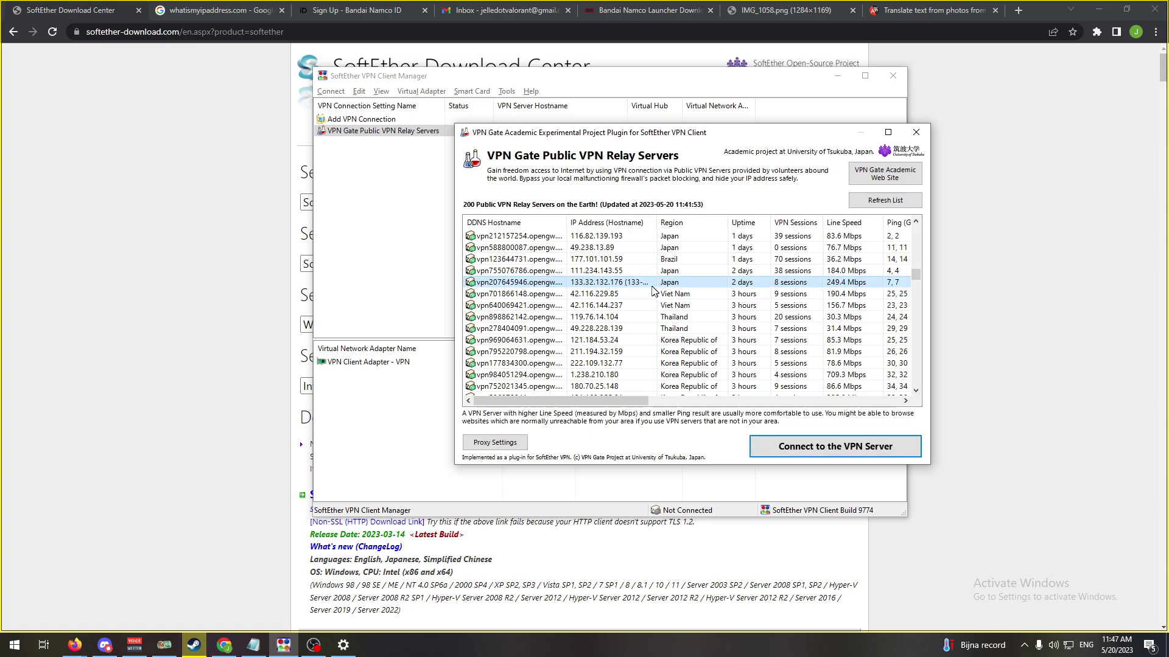
click(832, 454)
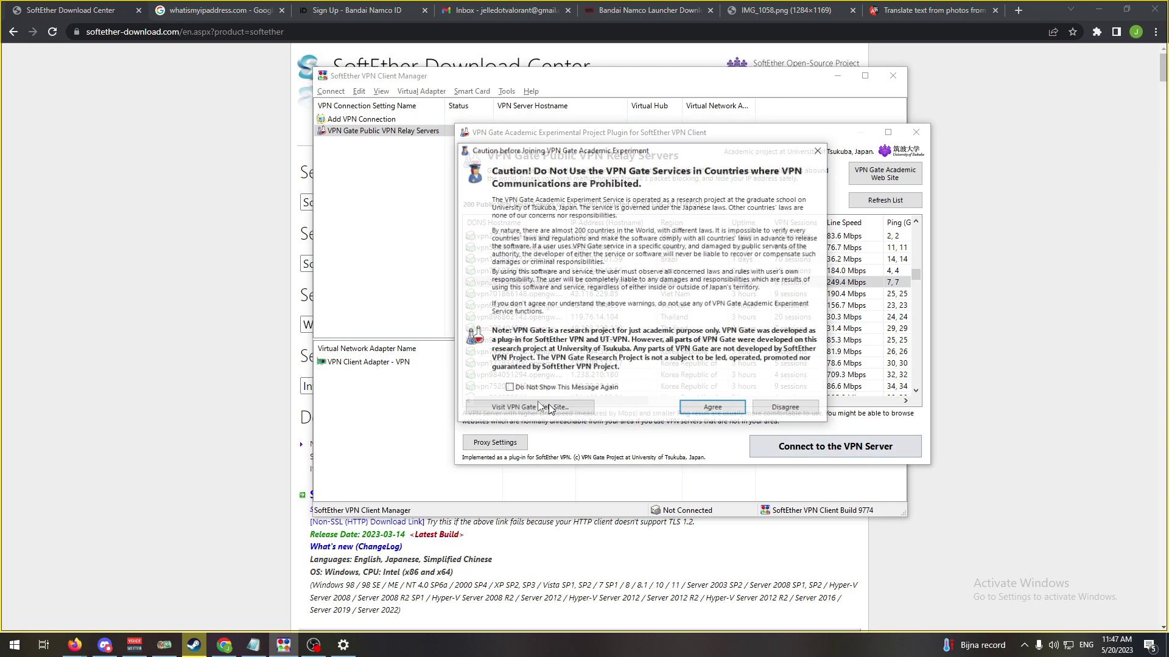
click(712, 408)
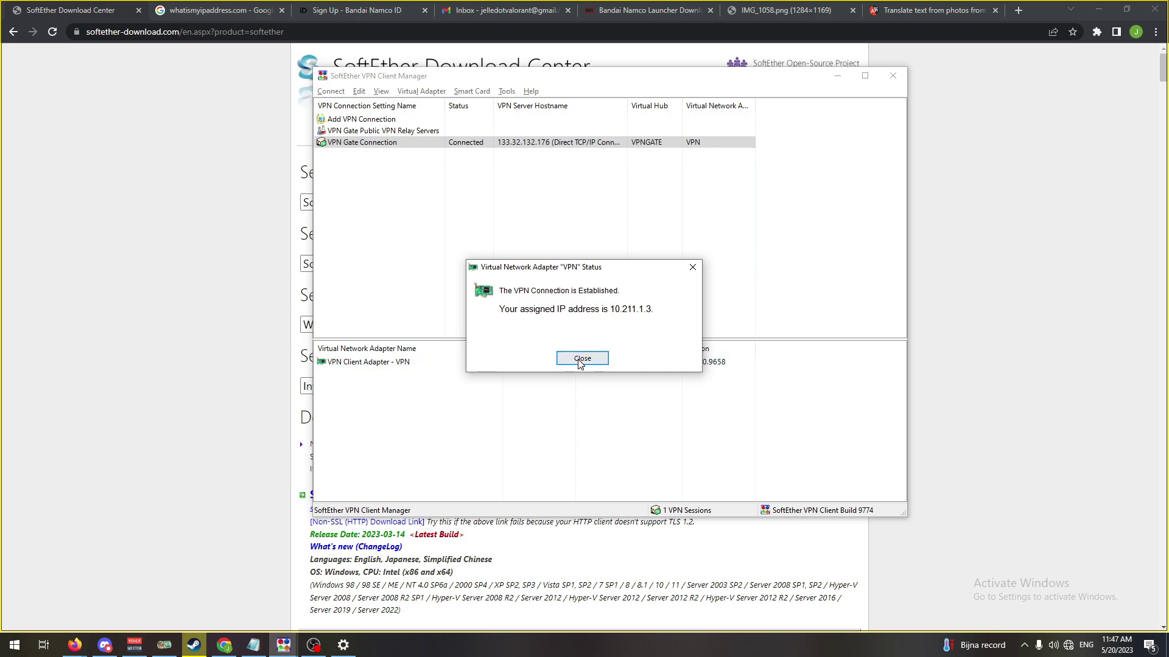
click(582, 359)
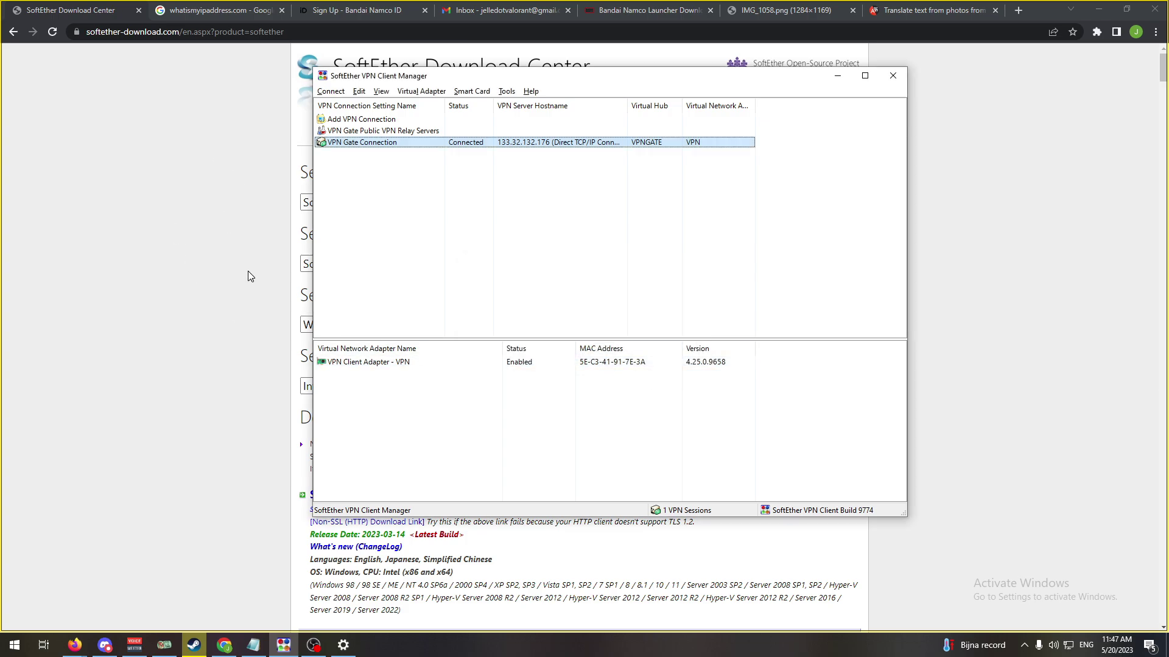
click(269, 320)
- Check whatismyipaddress.com shows 133.32.132.176 in Tokyo, then return to the Bandai Namco sign-up tab
click(228, 13)
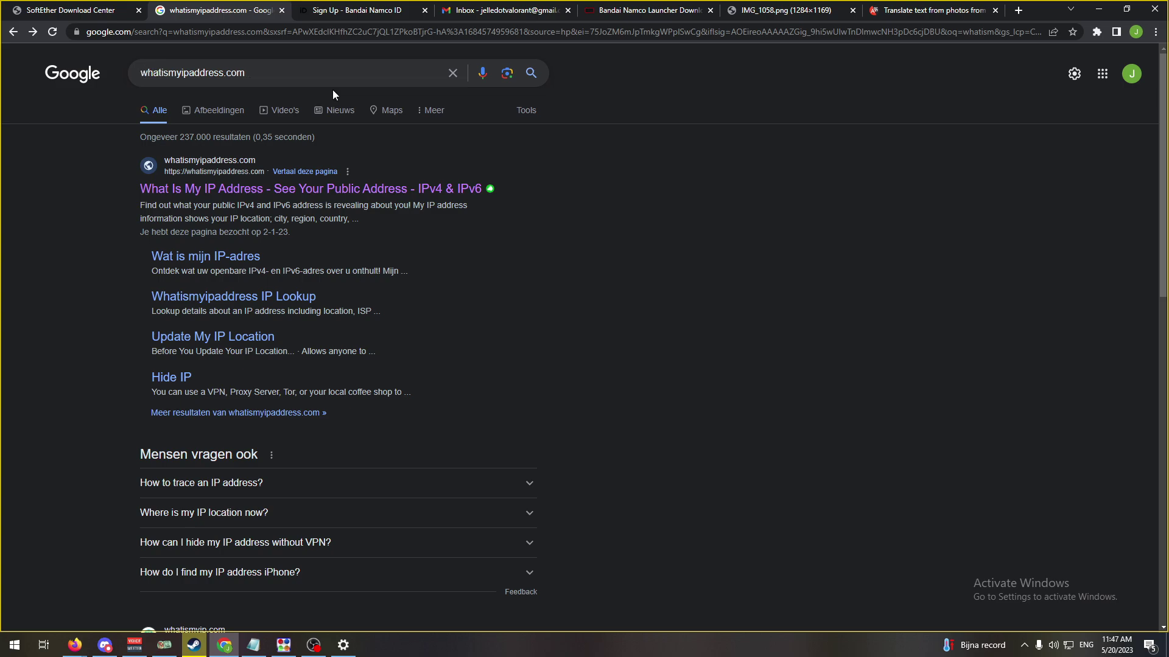
click(295, 192)
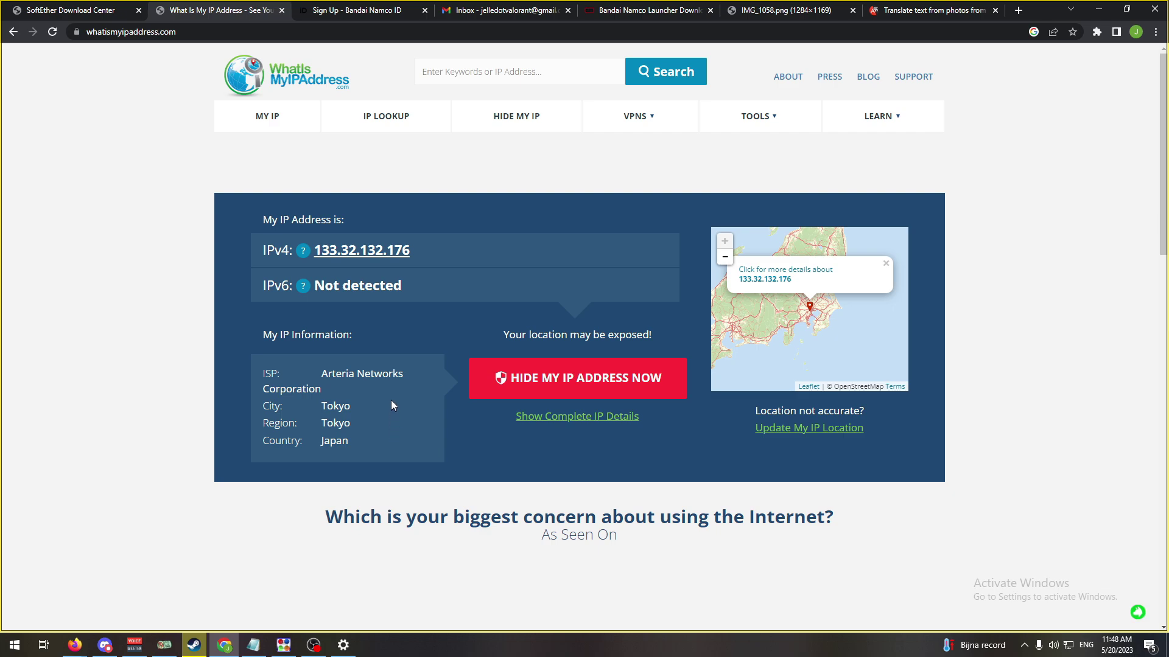
click(380, 13)
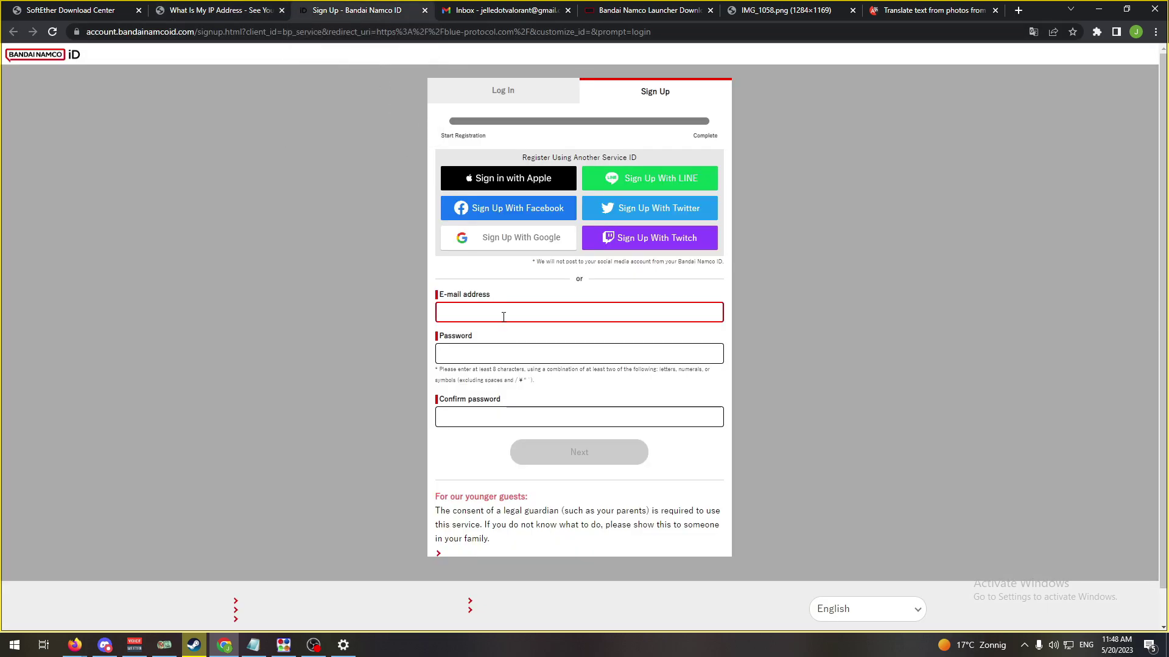
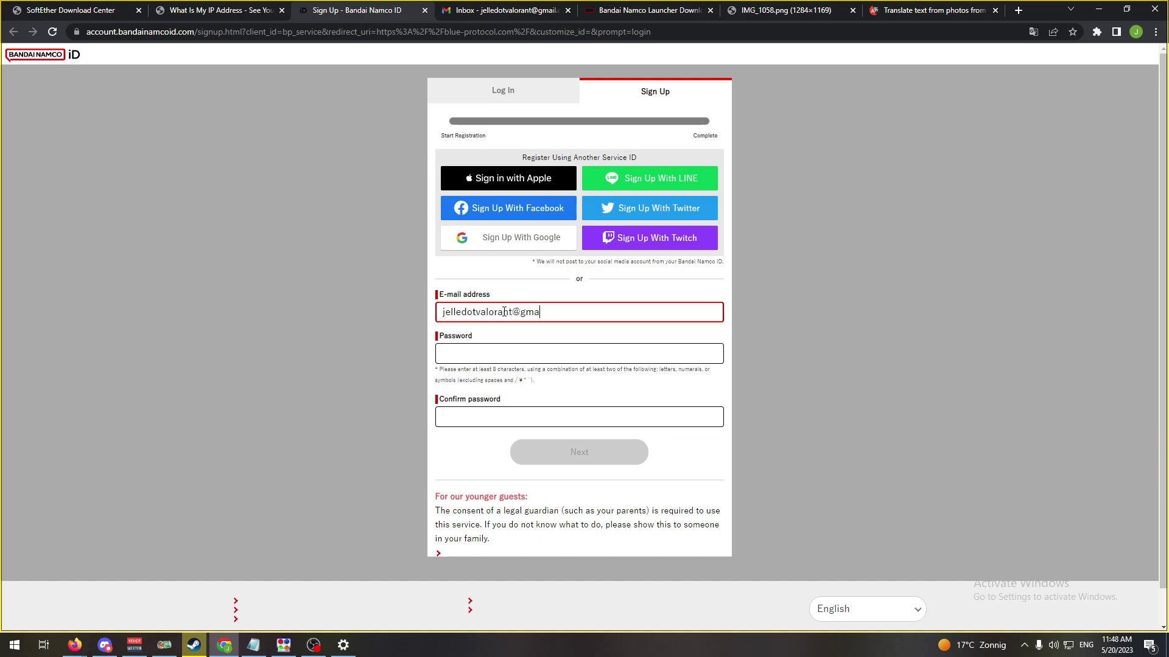
- Enter the sign-up e-mail address and account password, and submit them
key(Tab)
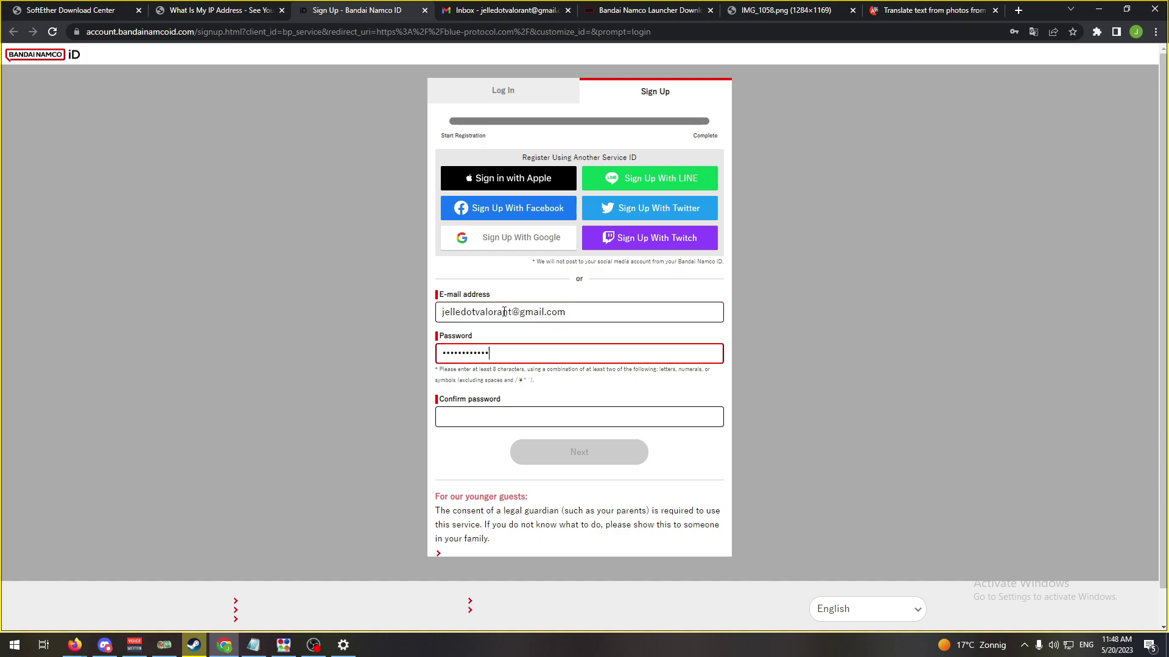
key(Tab)
text(••••••••••••)
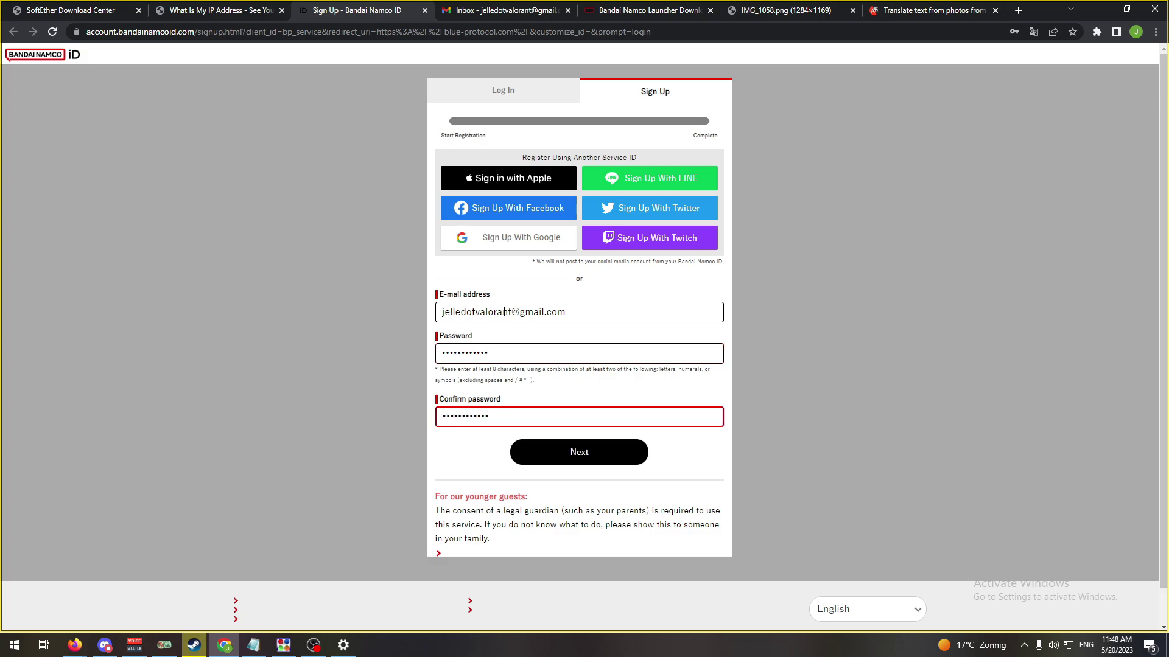
click(592, 458)
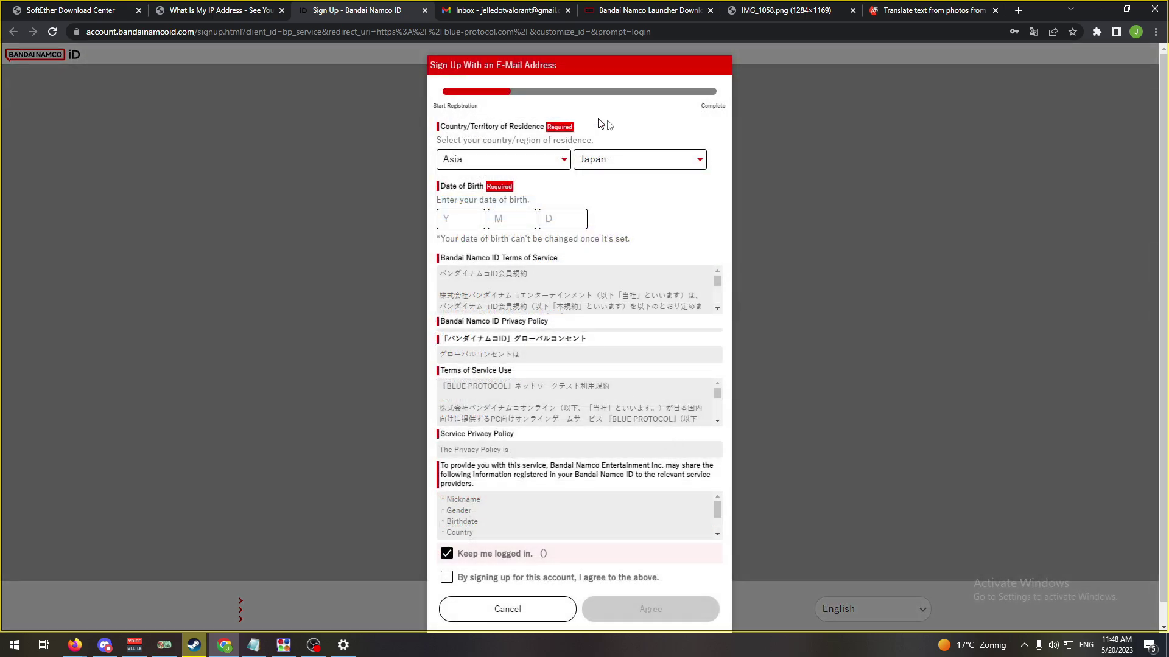
click(469, 219)
key(Tab)
text(5)
key(Tab)
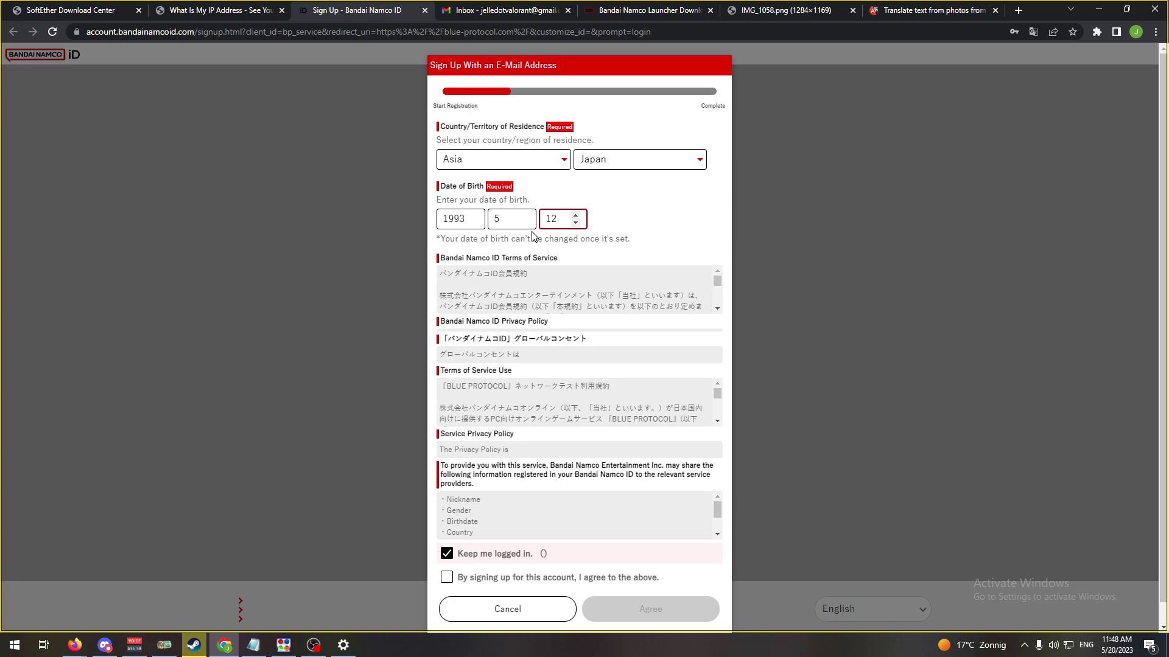
scroll(524, 268, down, 1)
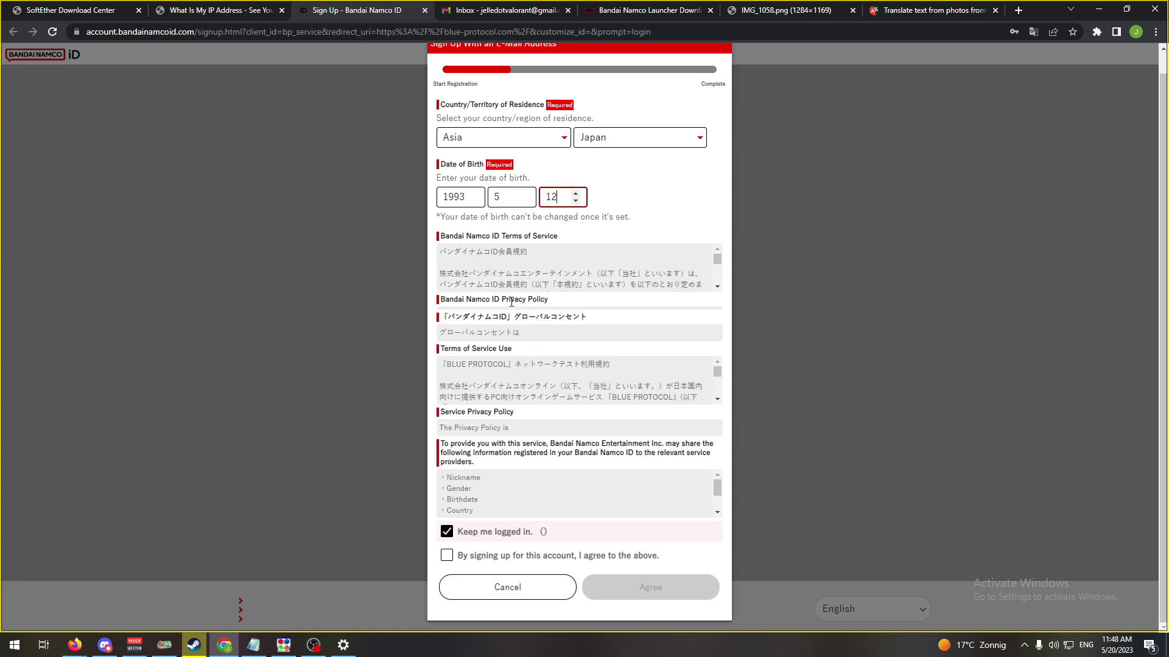
scroll(700, 260, down, 15)
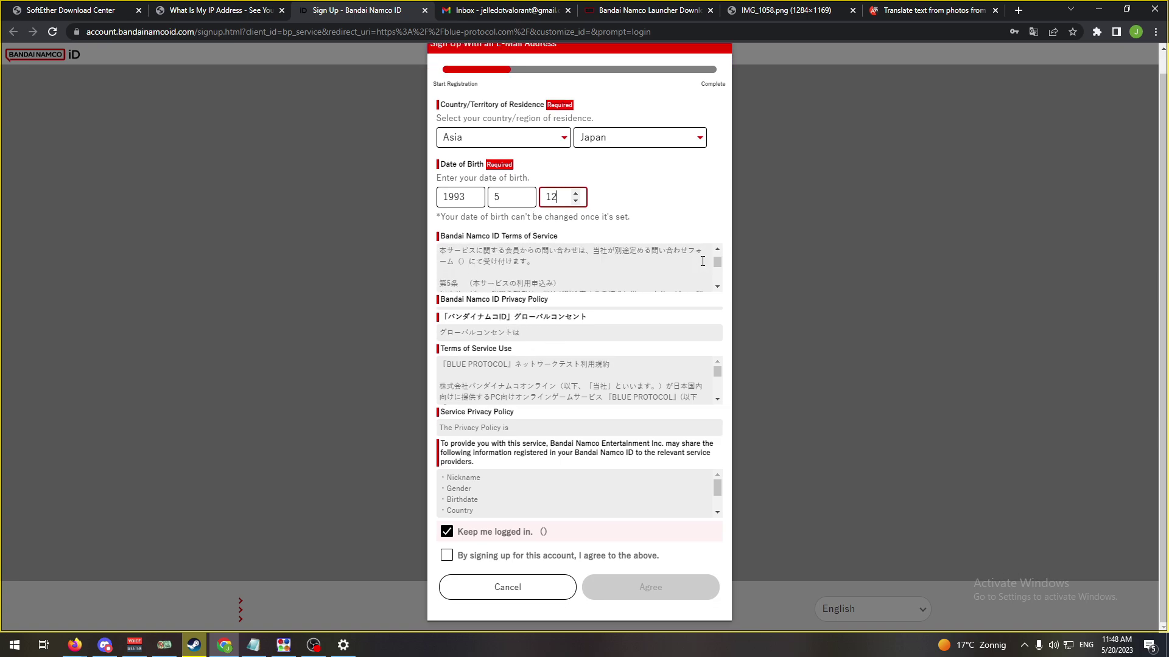
scroll(507, 381, down, 10)
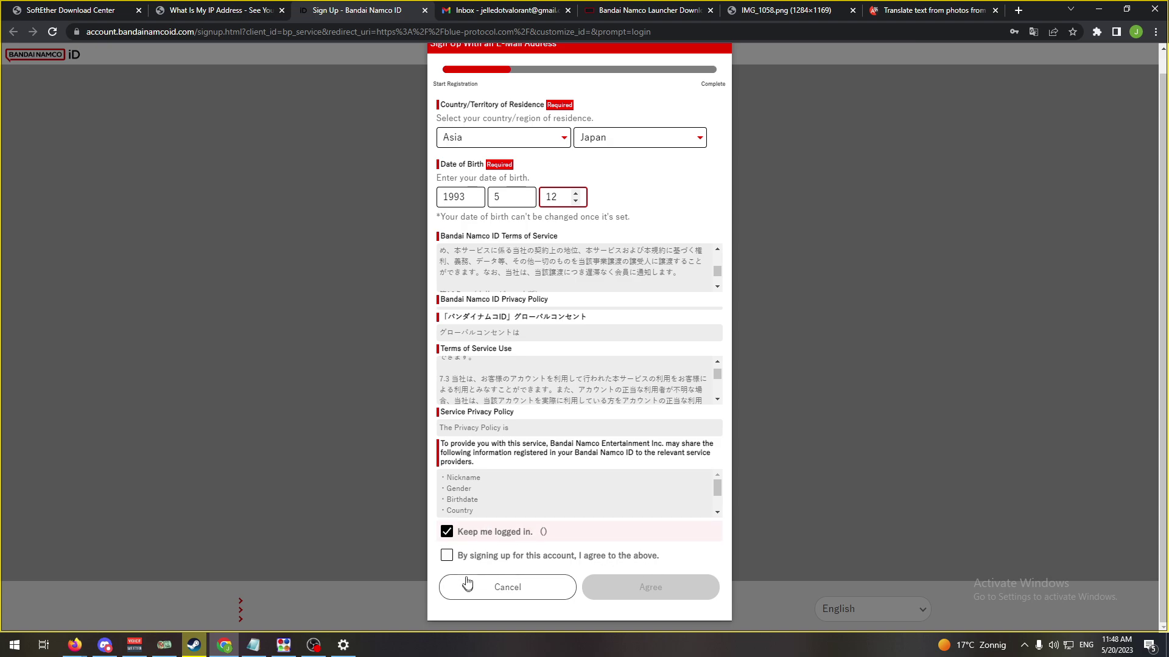
click(446, 556)
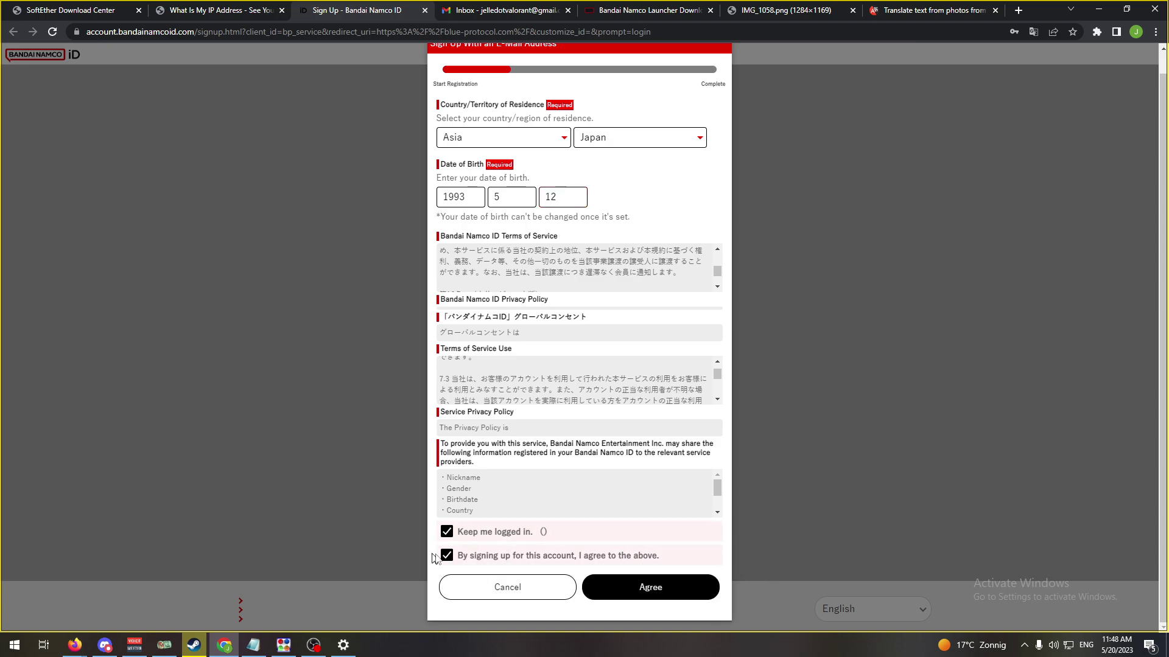
click(448, 533)
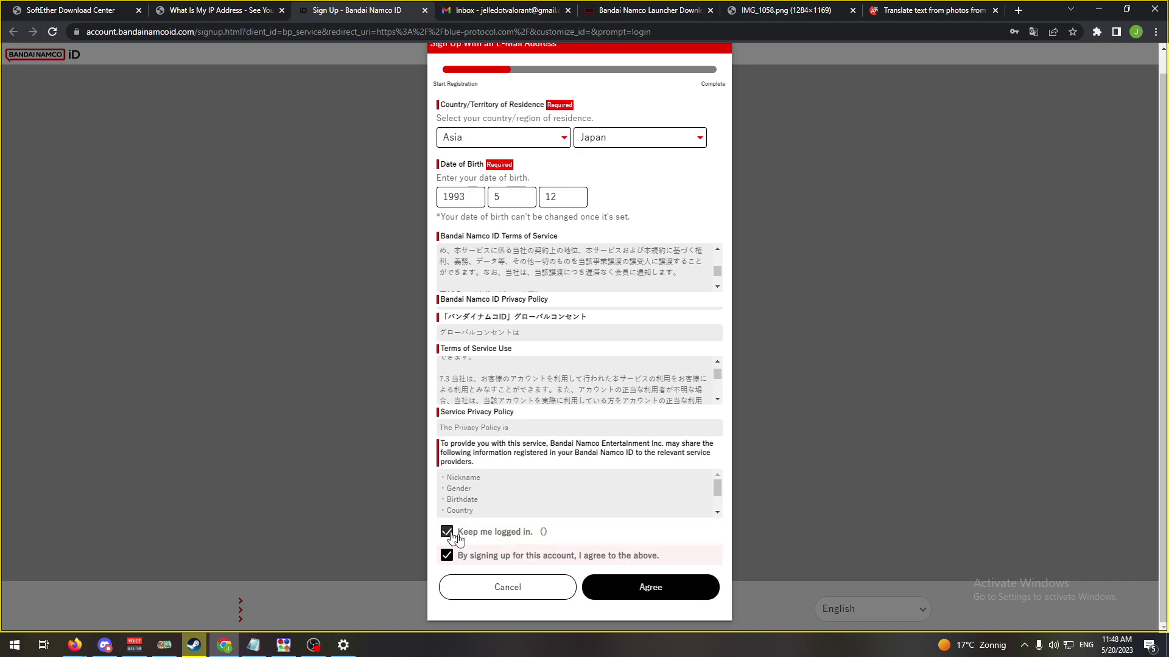
click(670, 589)
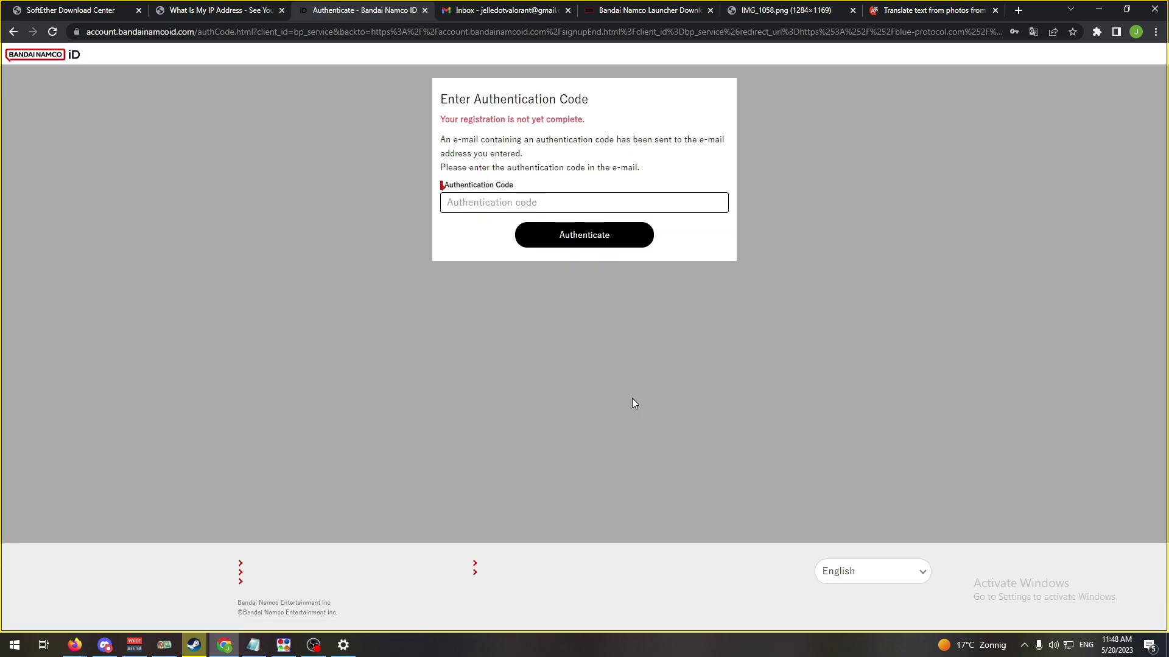
- Copy the code from the Bandai Namco authorization email in Gmail and submit it for authentication
click(481, 202)
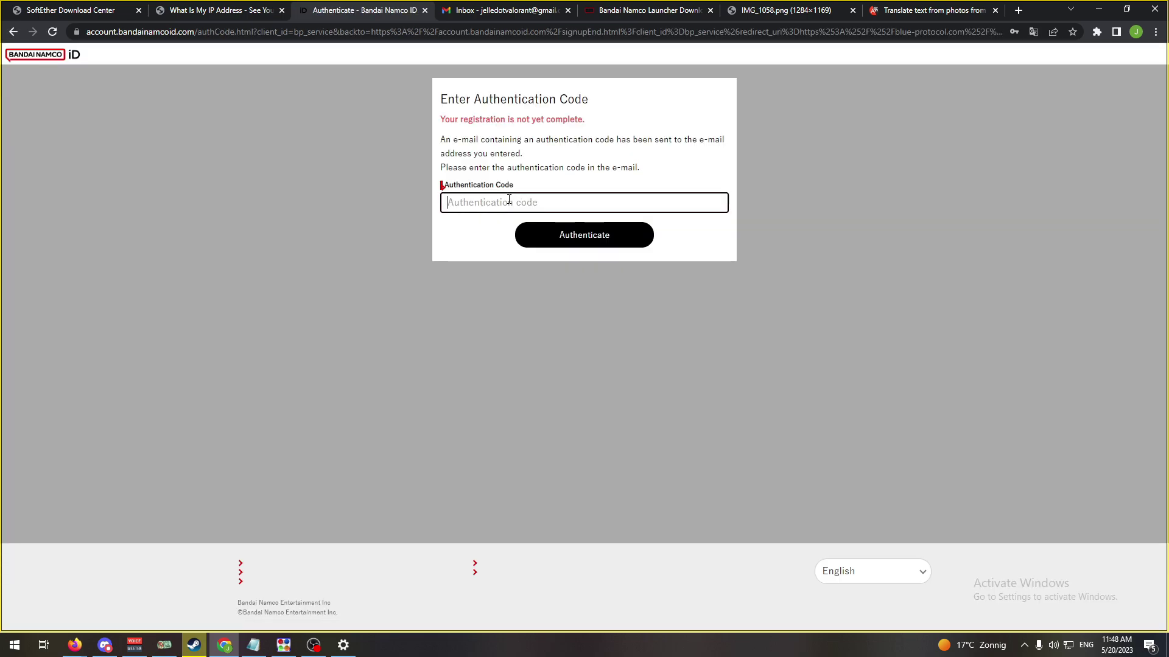
triple_click(461, 150)
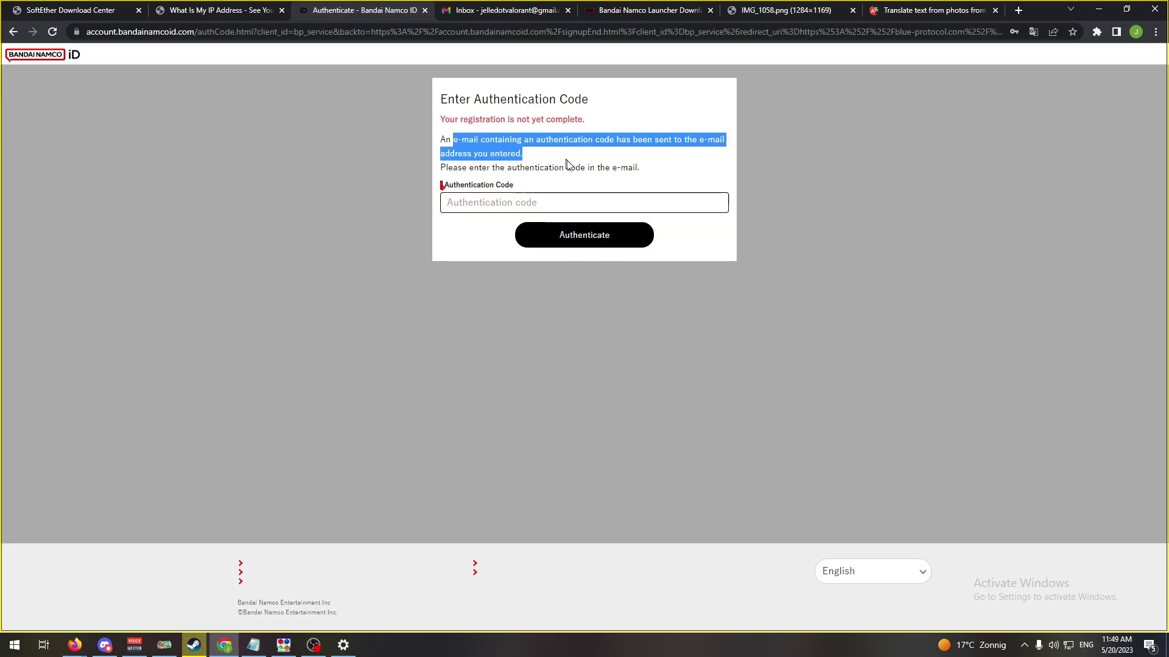
click(536, 75)
click(513, 11)
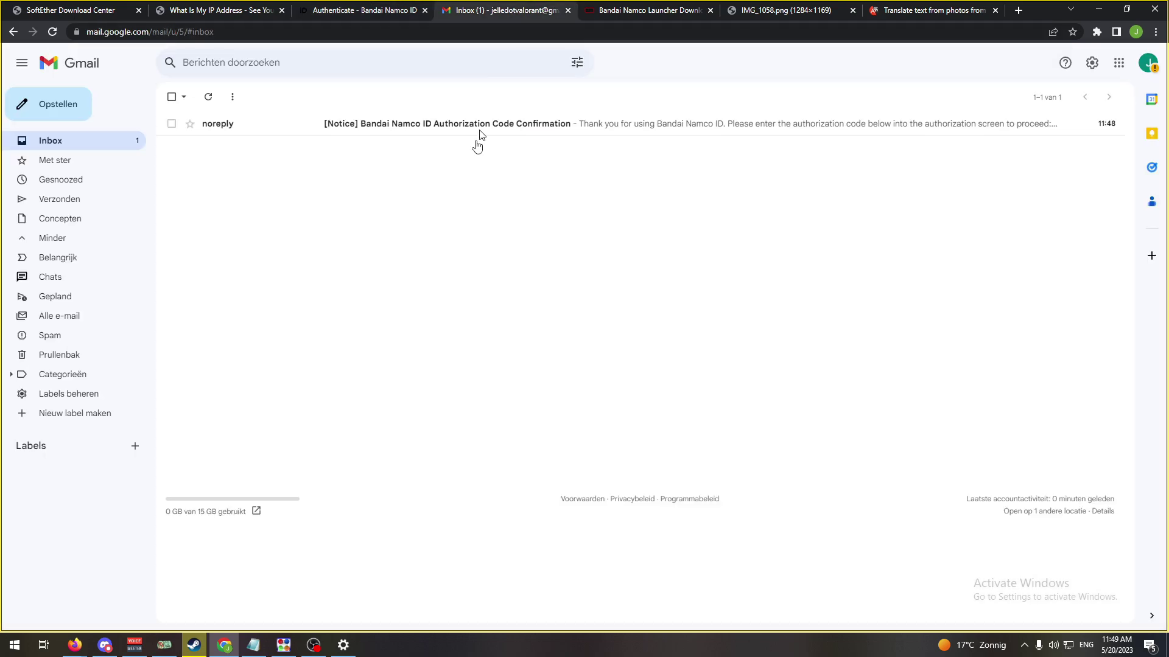
click(439, 126)
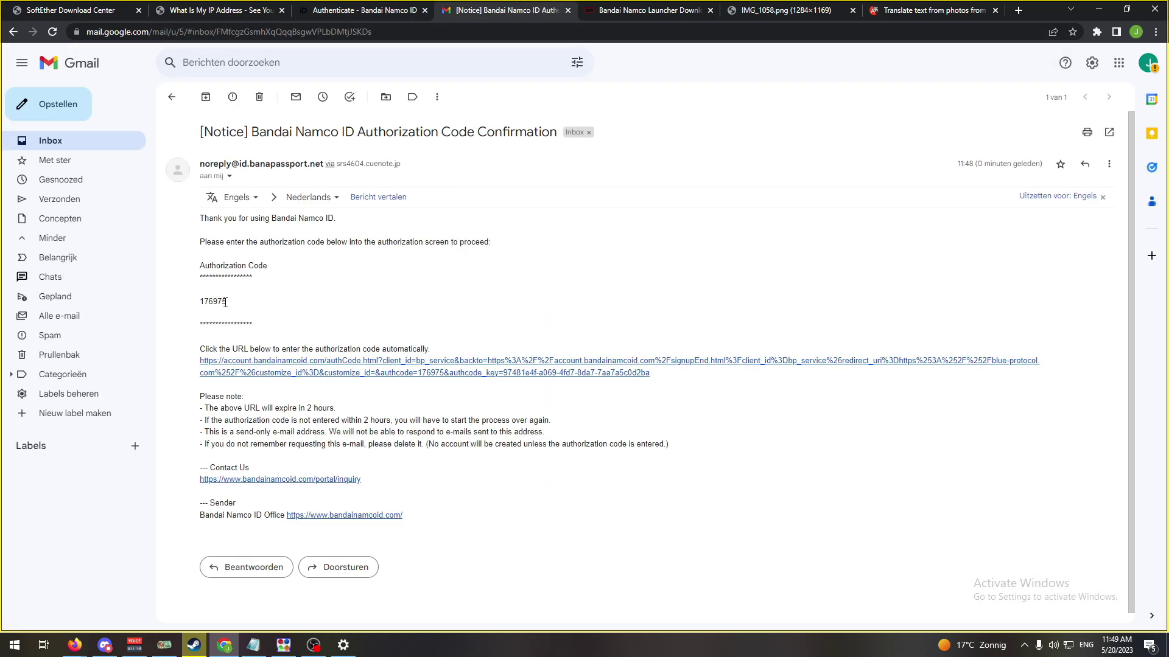
drag(226, 302, 196, 302)
key(ctrl+c)
click(359, 11)
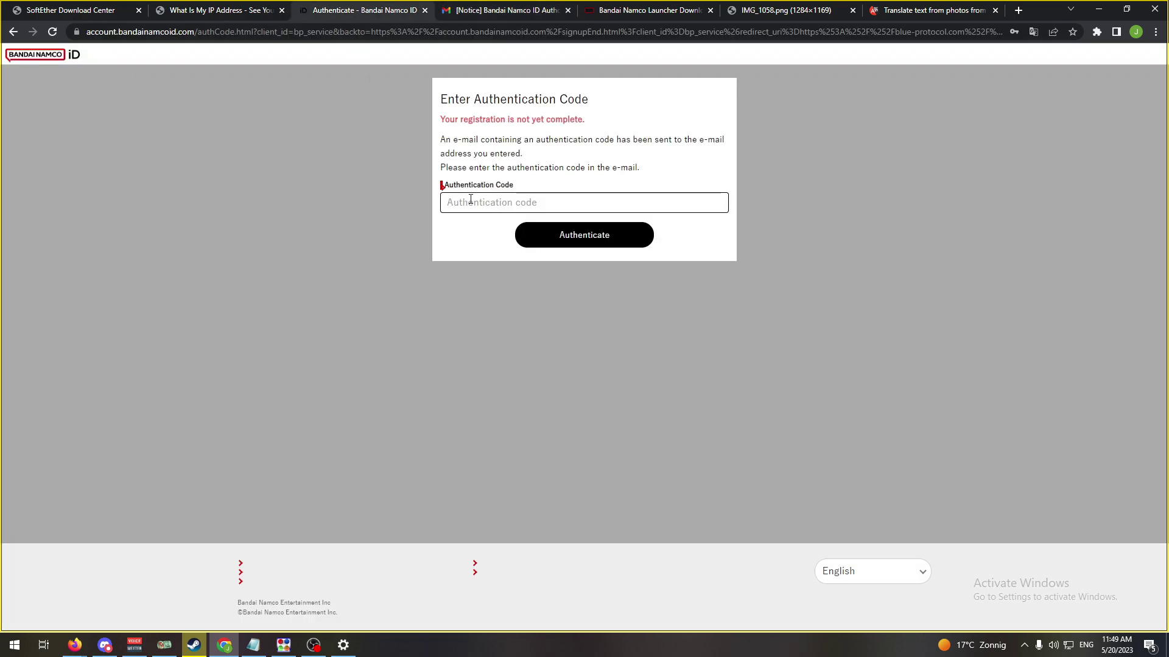
key(ctrl+v)
click(588, 246)
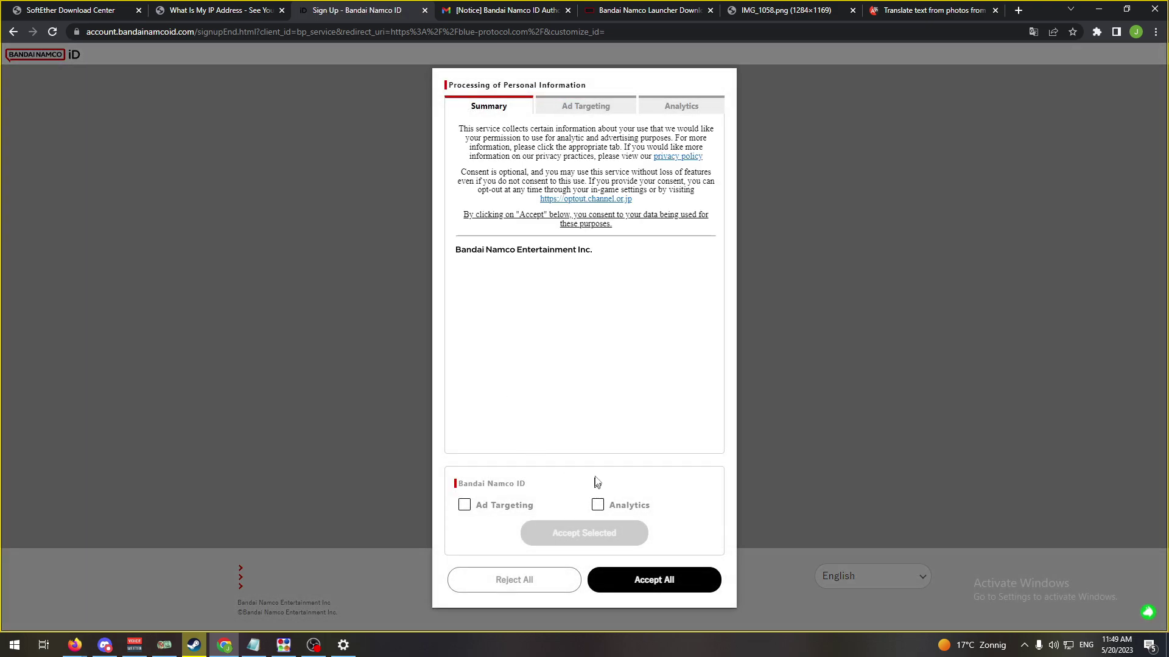
- Review the Summary, Ad Targeting and Analytics consent tabs, tick both purposes, and Accept All
click(586, 106)
click(681, 107)
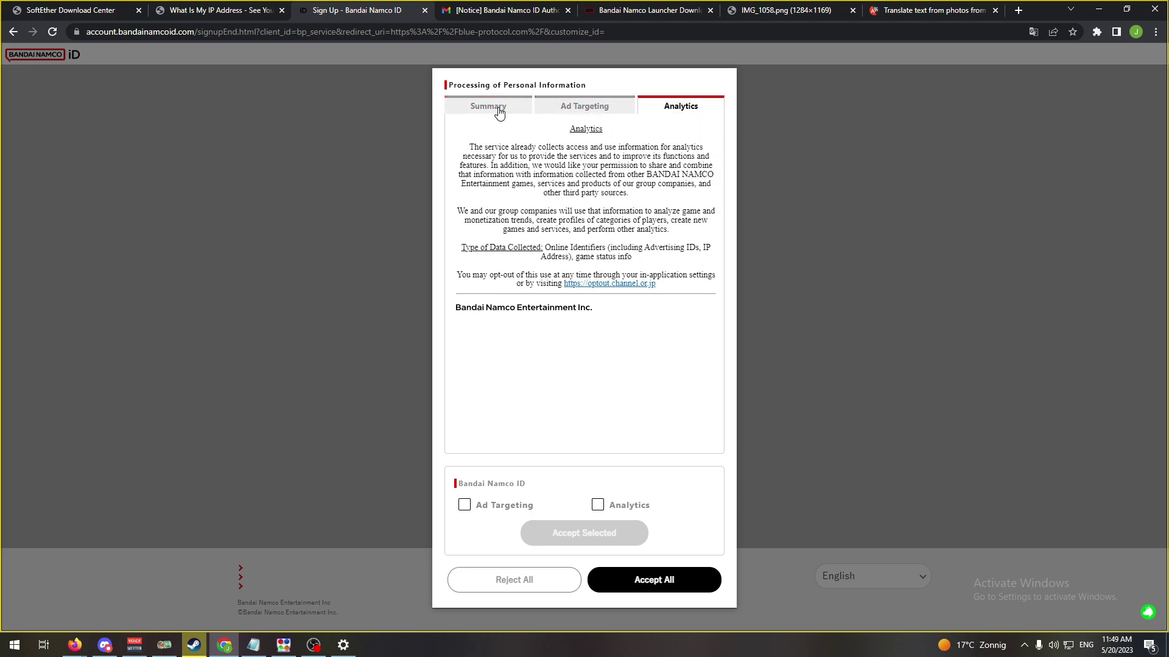
click(489, 106)
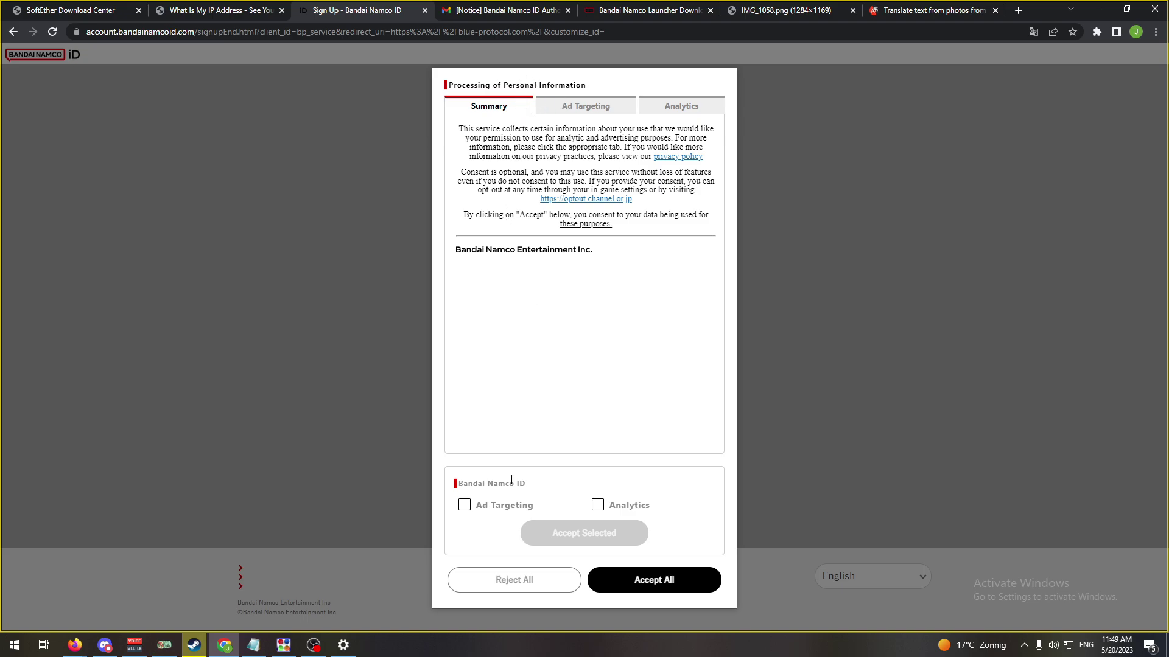
click(465, 505)
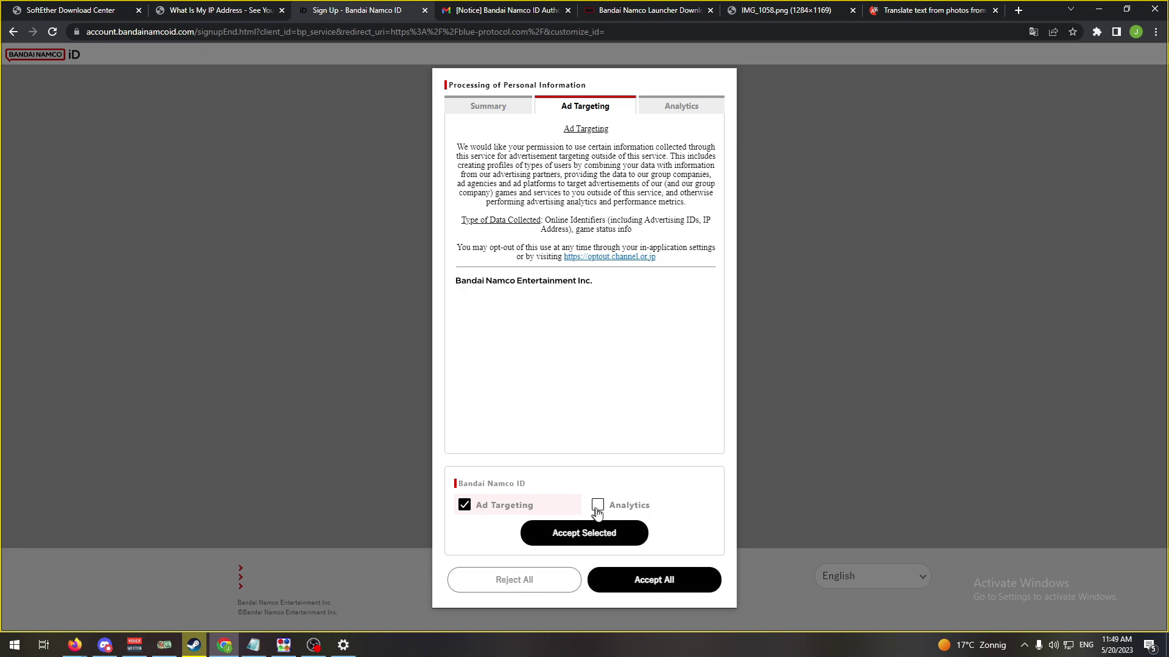
click(598, 506)
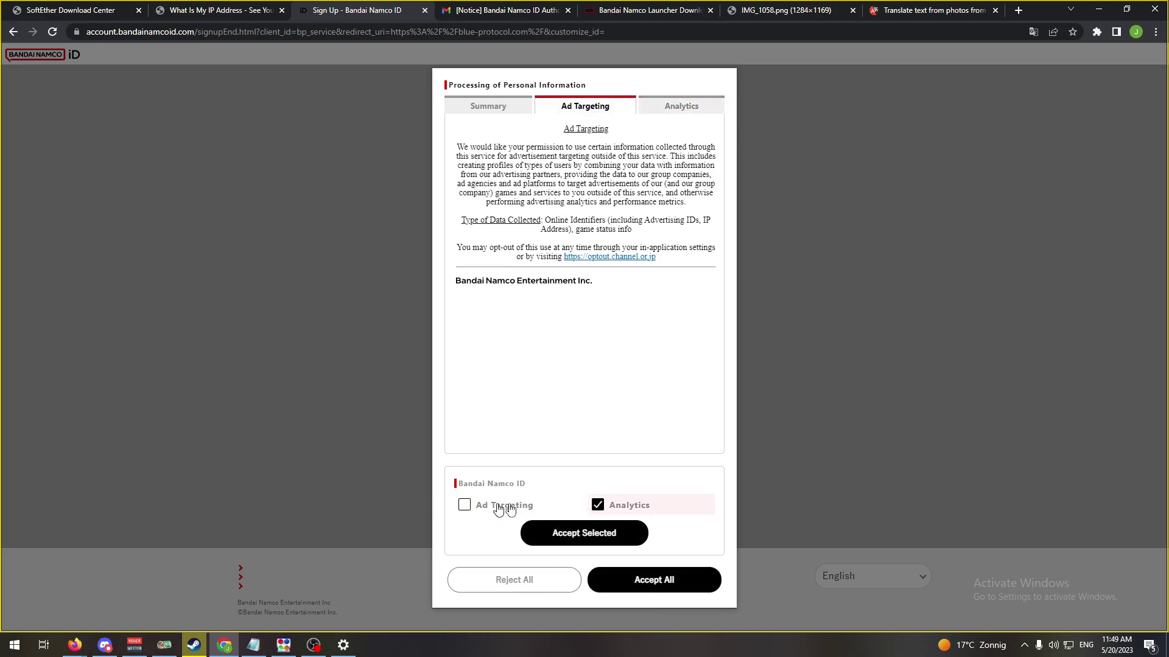
drag(480, 148, 667, 198)
click(666, 198)
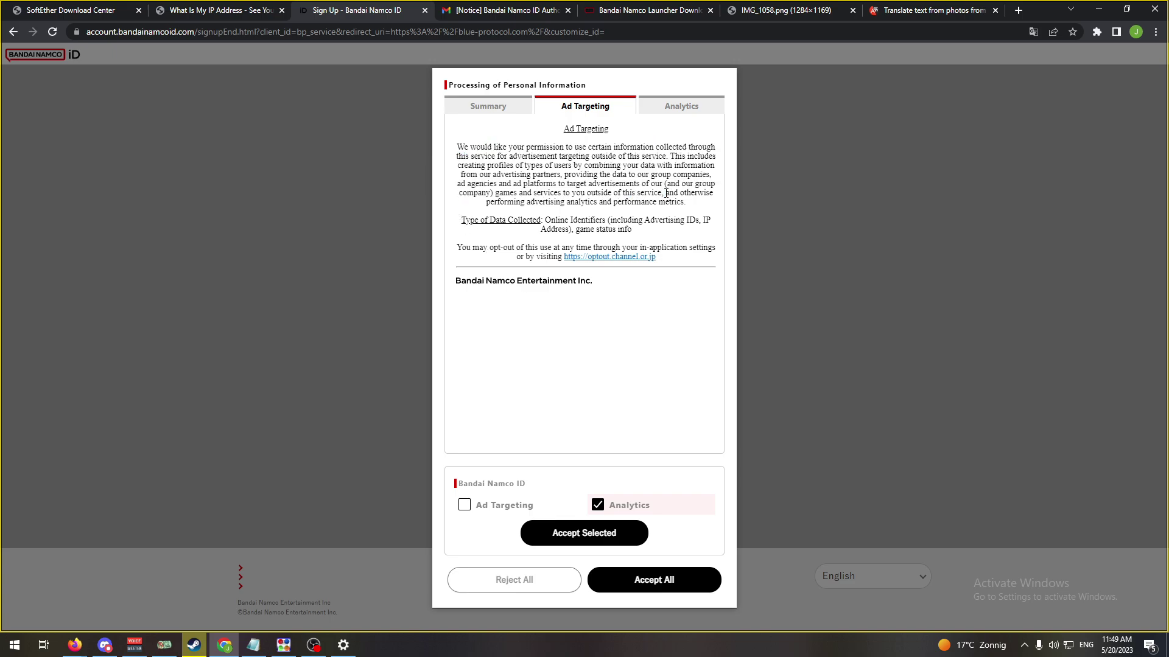
click(669, 588)
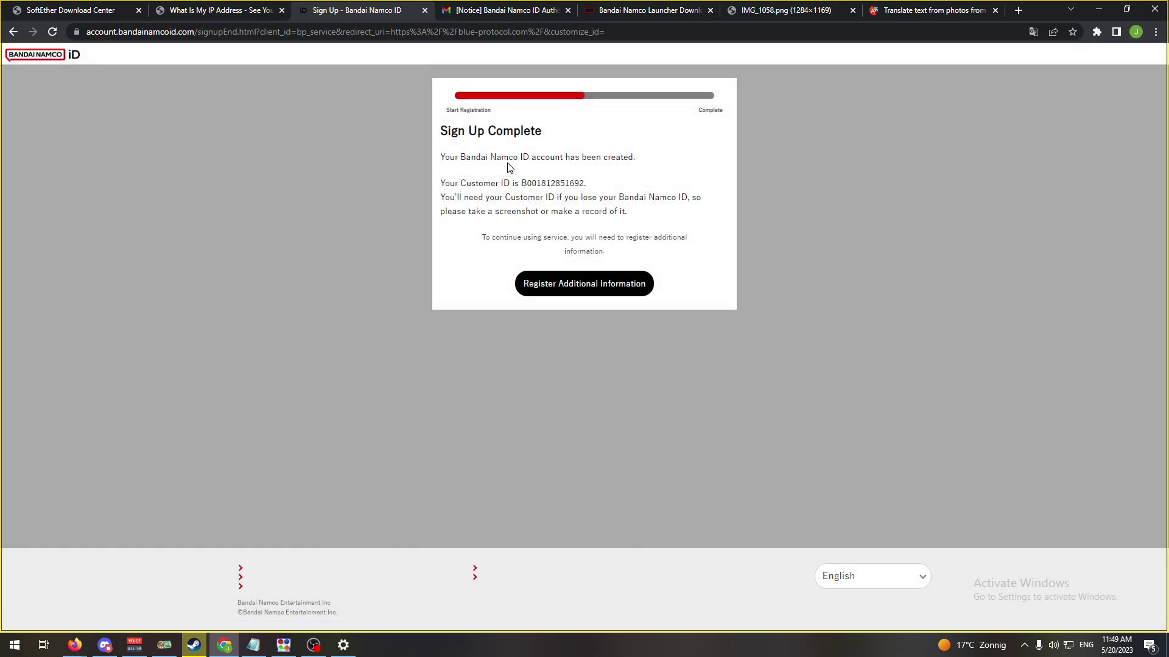
- Proceed to additional information, tick the BLUE PROTOCOL newsletter, and register it
drag(466, 160, 711, 205)
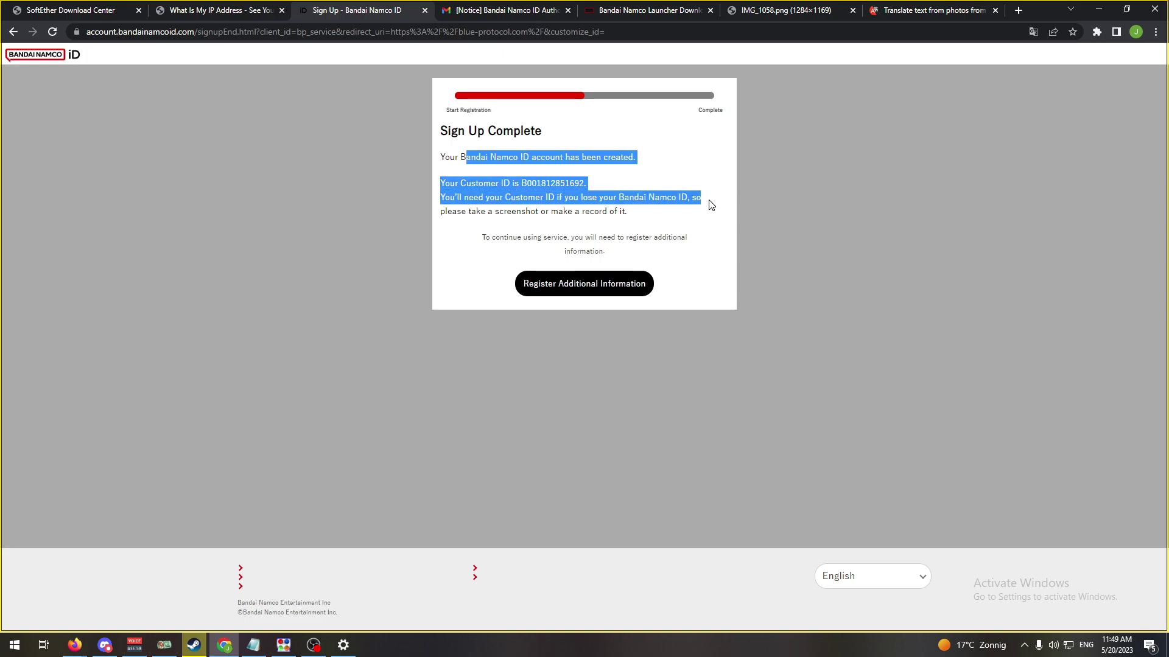
click(667, 209)
drag(513, 209, 659, 198)
click(483, 196)
drag(482, 197, 642, 225)
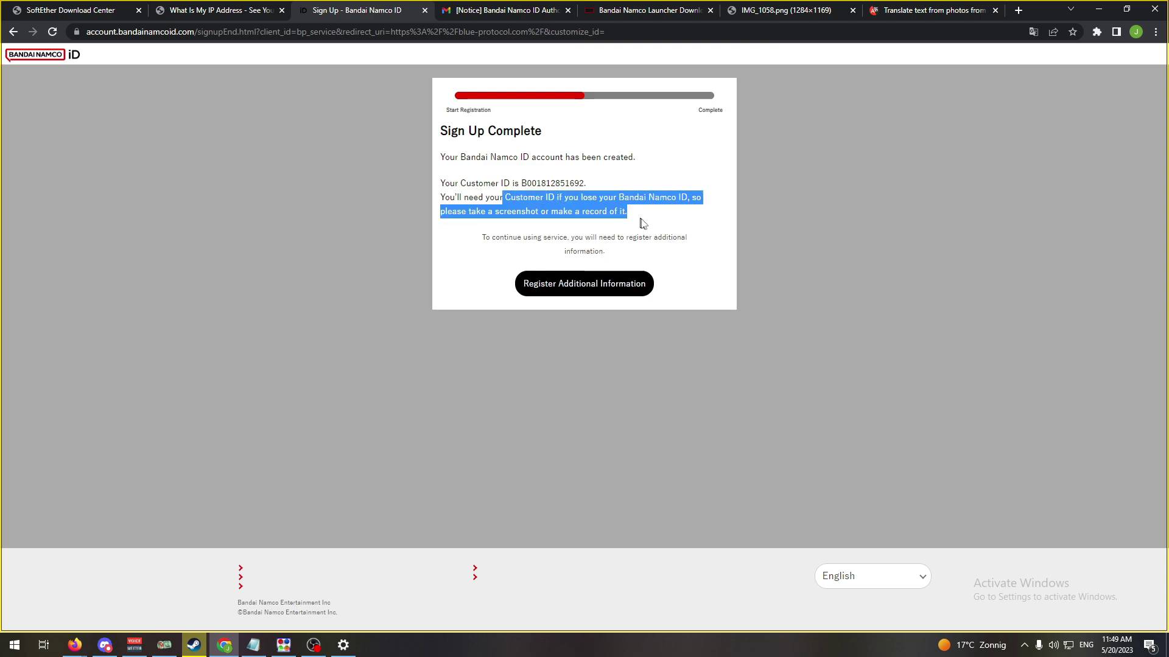
click(642, 224)
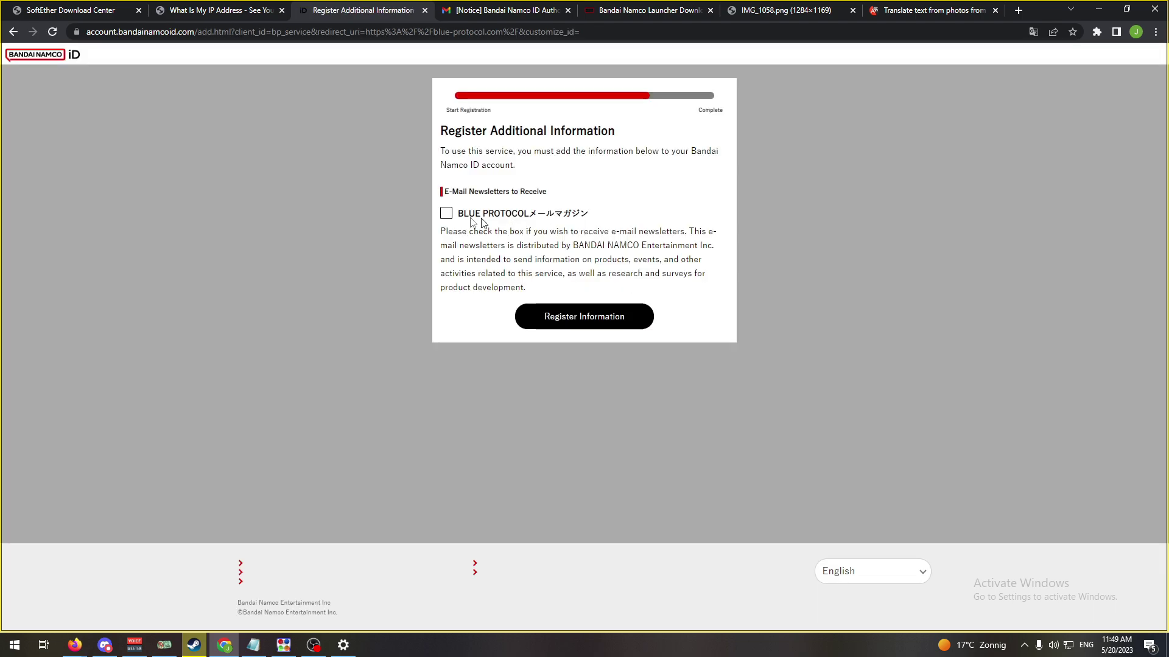
click(446, 213)
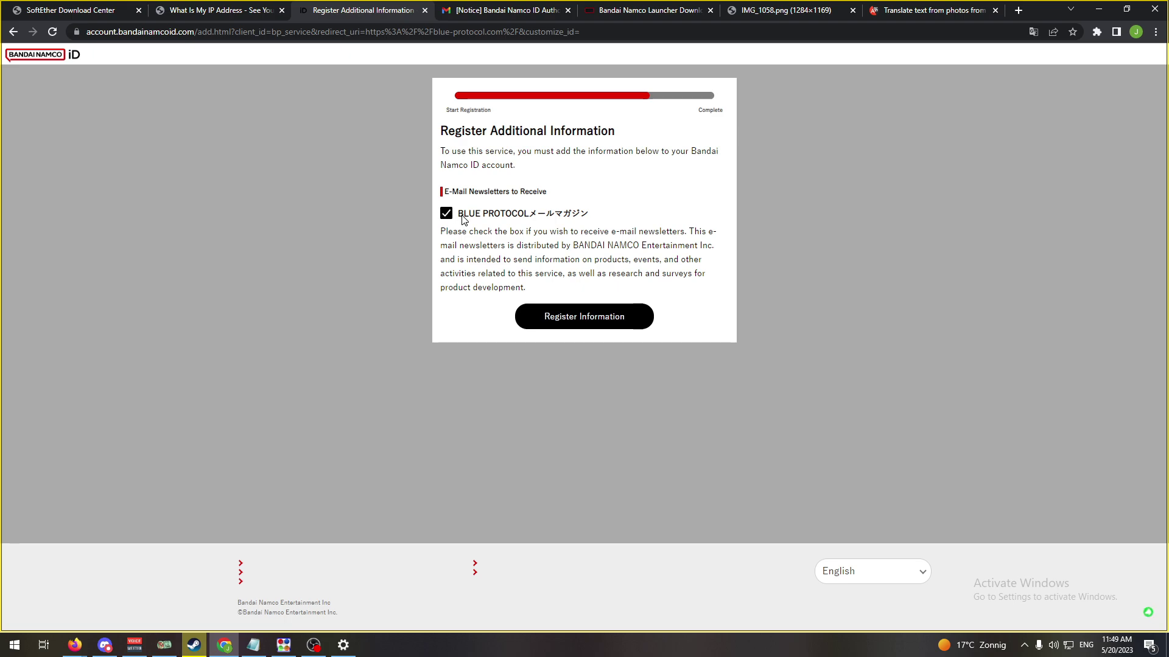
click(593, 318)
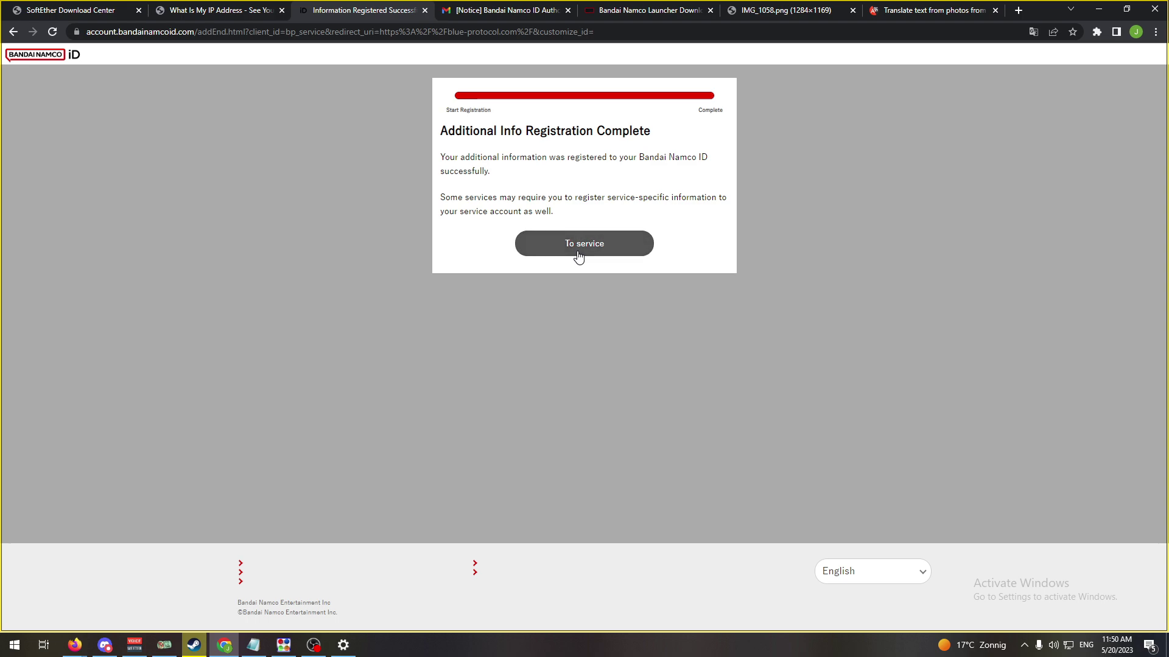
- Download the Bandai Namco Launcher, run the installer with UAC approval, and confirm overwriting
click(664, 13)
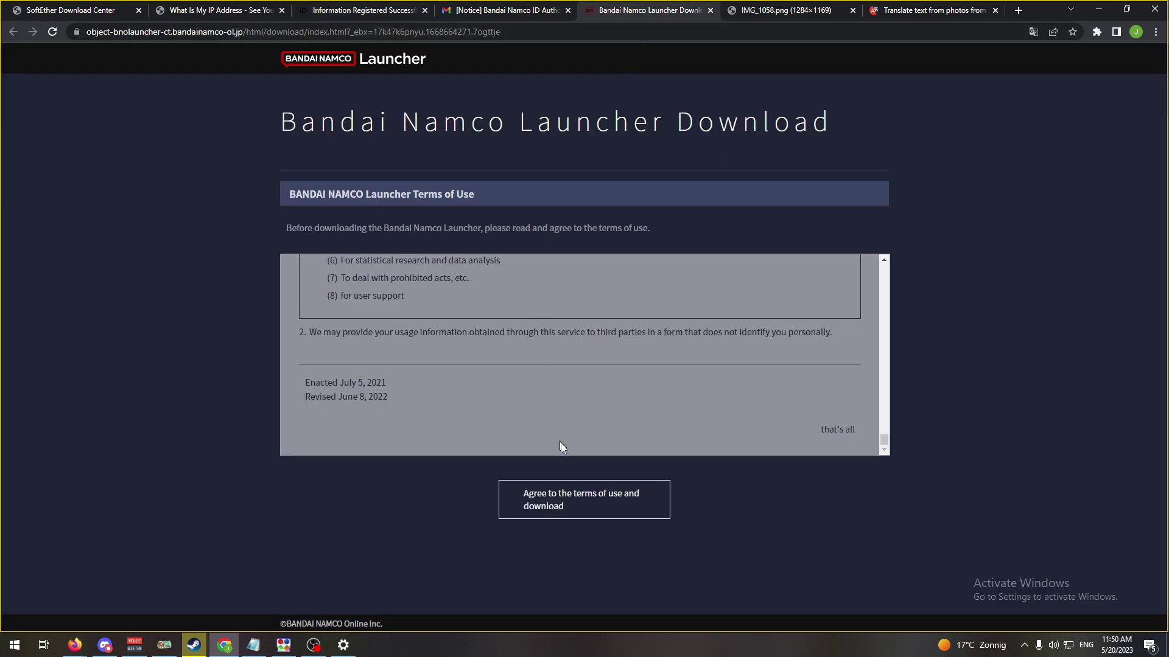
click(572, 506)
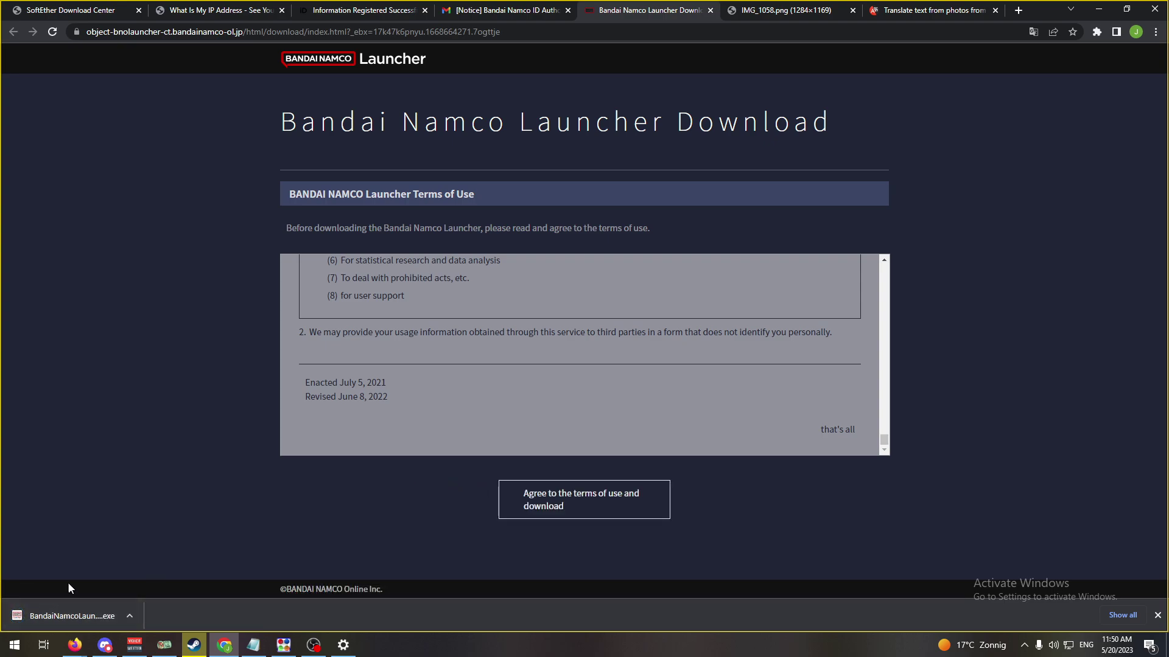
click(63, 611)
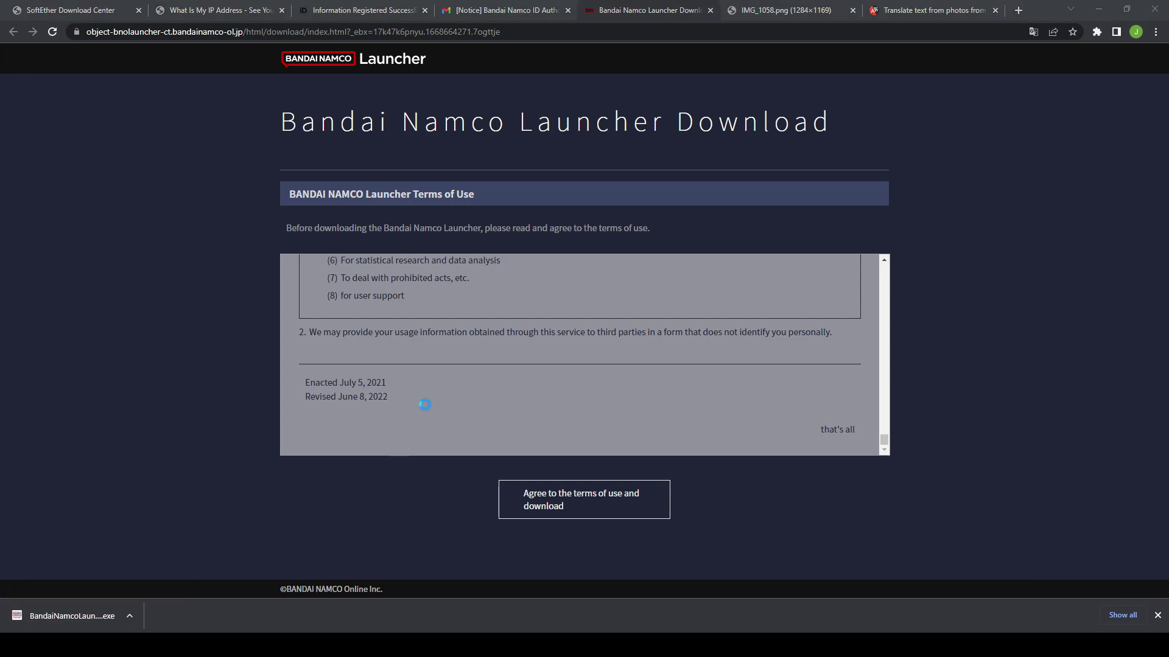
click(520, 404)
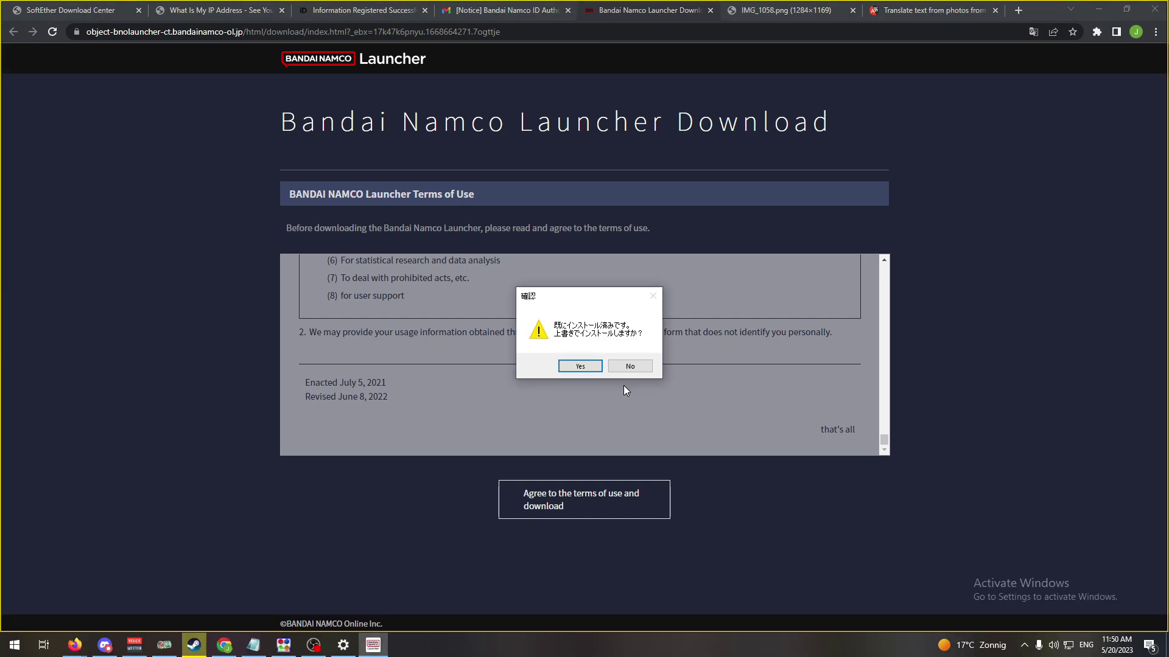
click(583, 368)
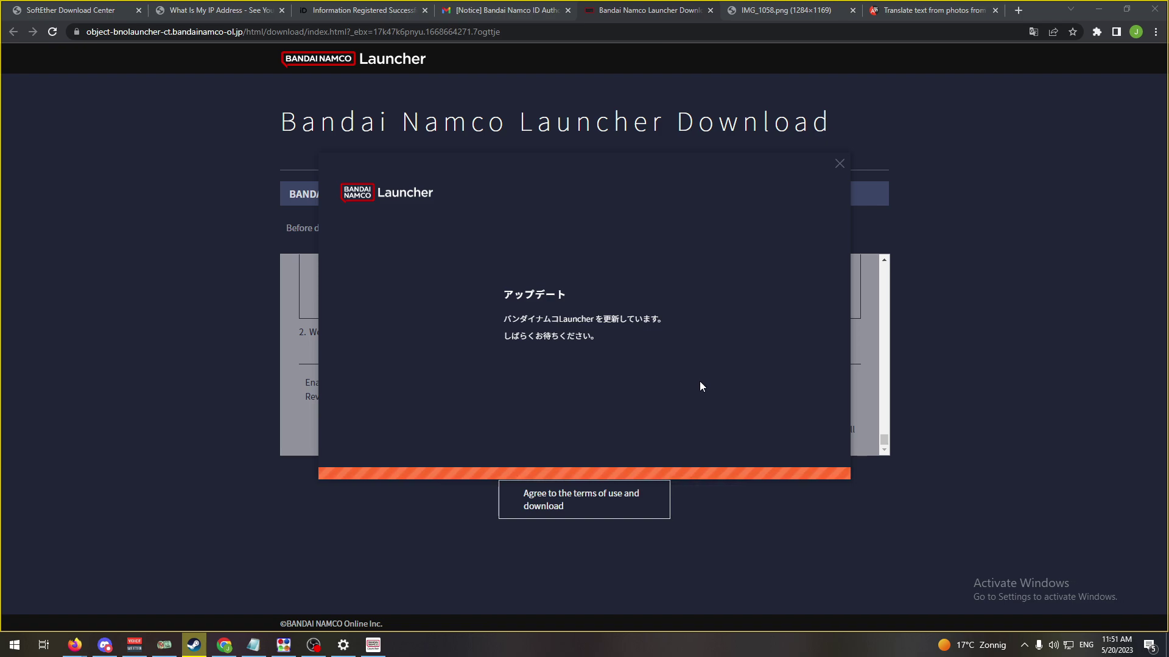
- Capture the launcher's Japanese update notice with Lightshot and copy it to the clipboard
click(1025, 647)
click(1049, 572)
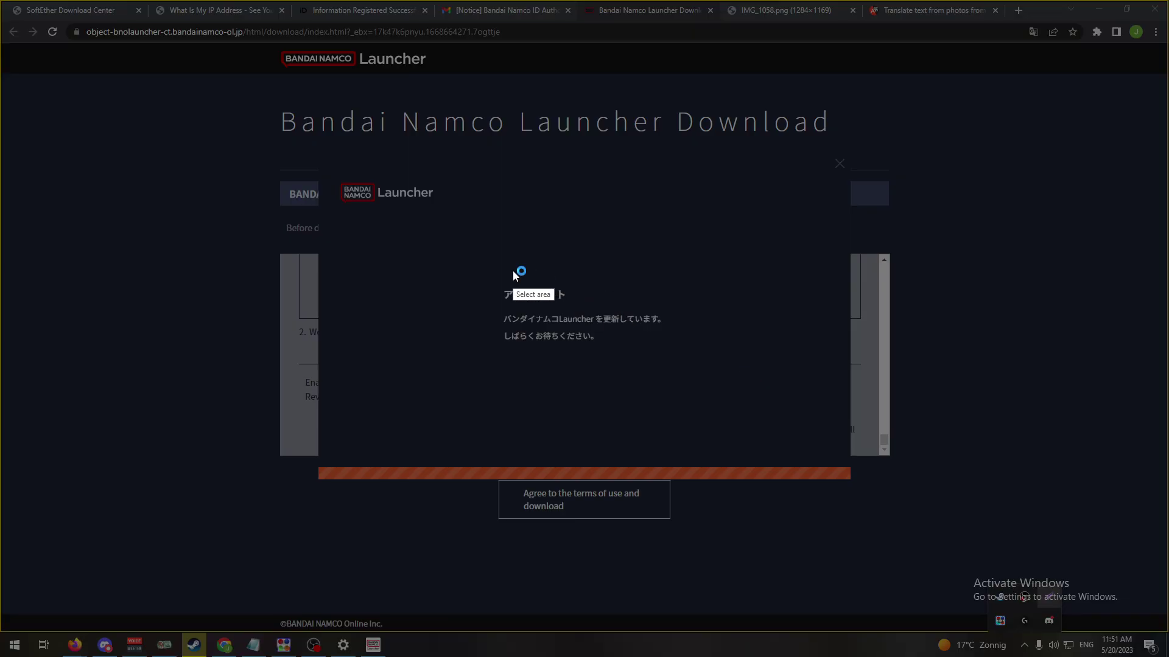
drag(481, 273, 700, 384)
key(ctrl+c)
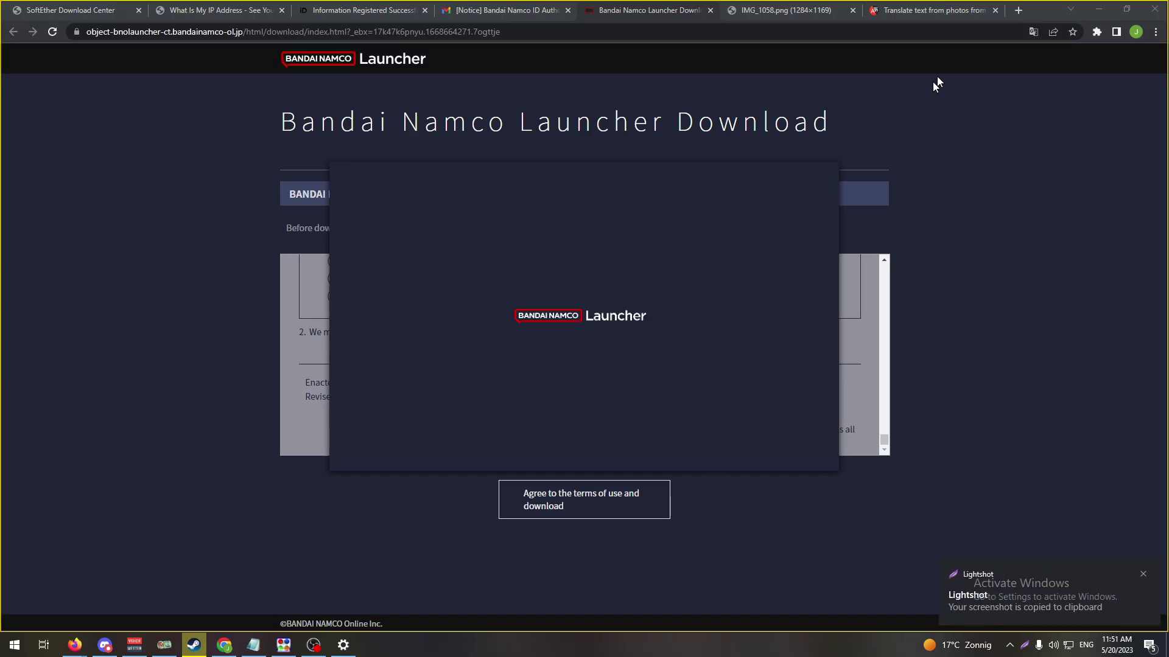
click(934, 14)
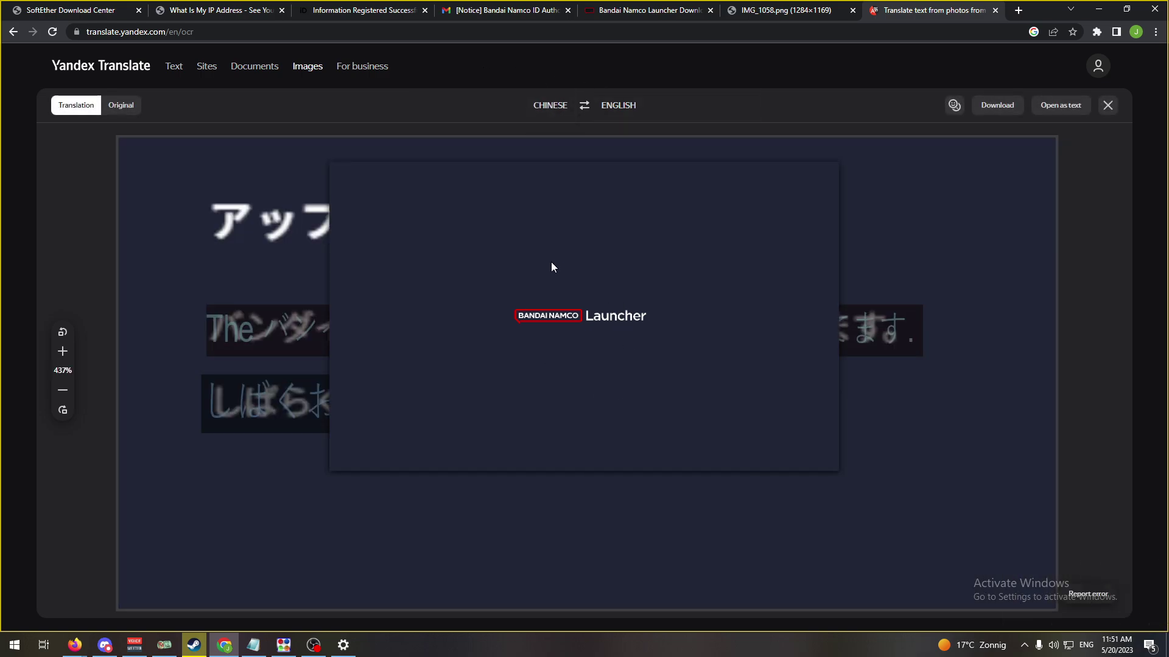
- Set the Yandex Translate source language to Japanese by searching 'jap'
click(533, 113)
text(jap)
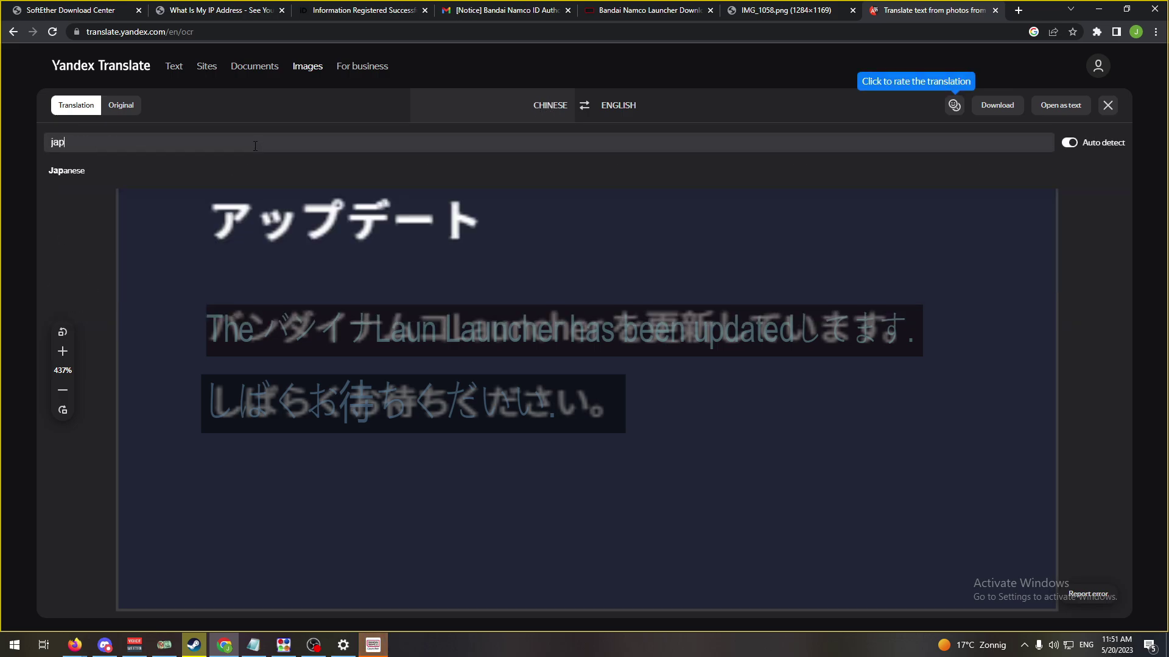
click(208, 176)
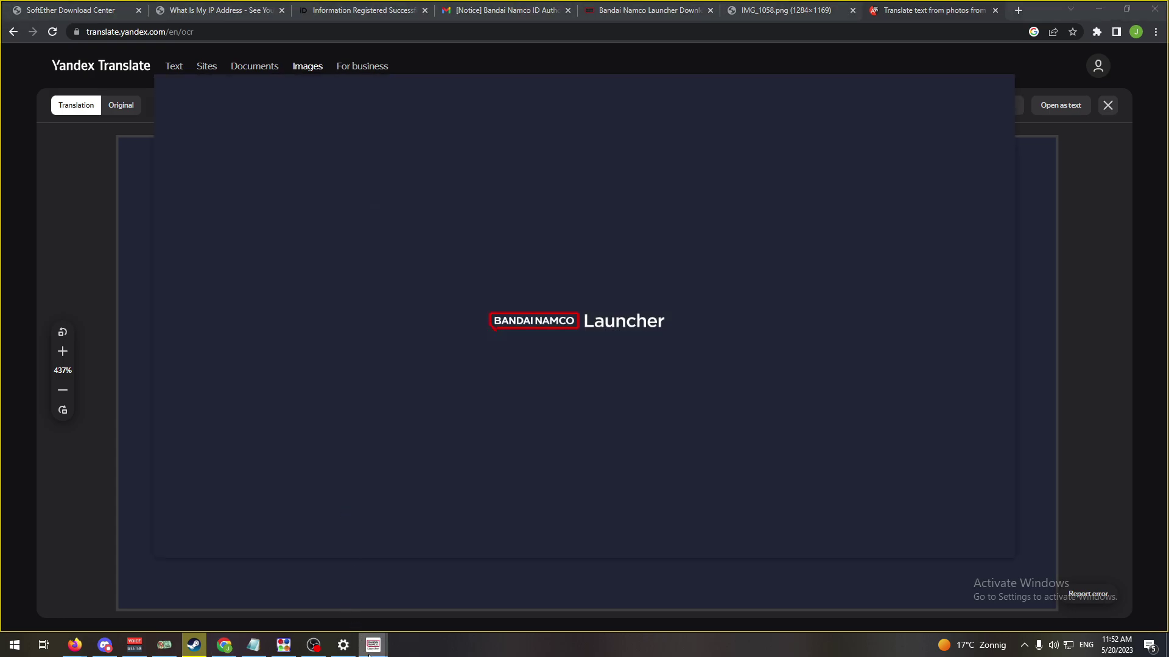
- Bring up the launcher, dismiss its communication-error notice, and view the IMG_1058.png installer image tab
mouse_move(371, 646)
click(422, 598)
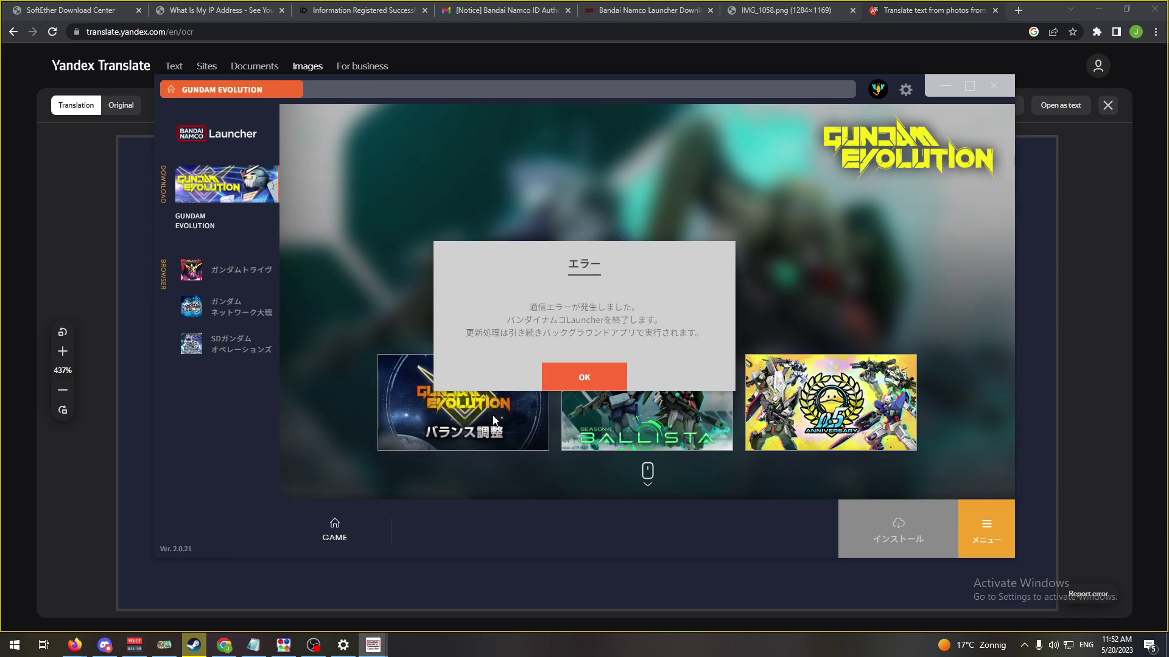
click(581, 382)
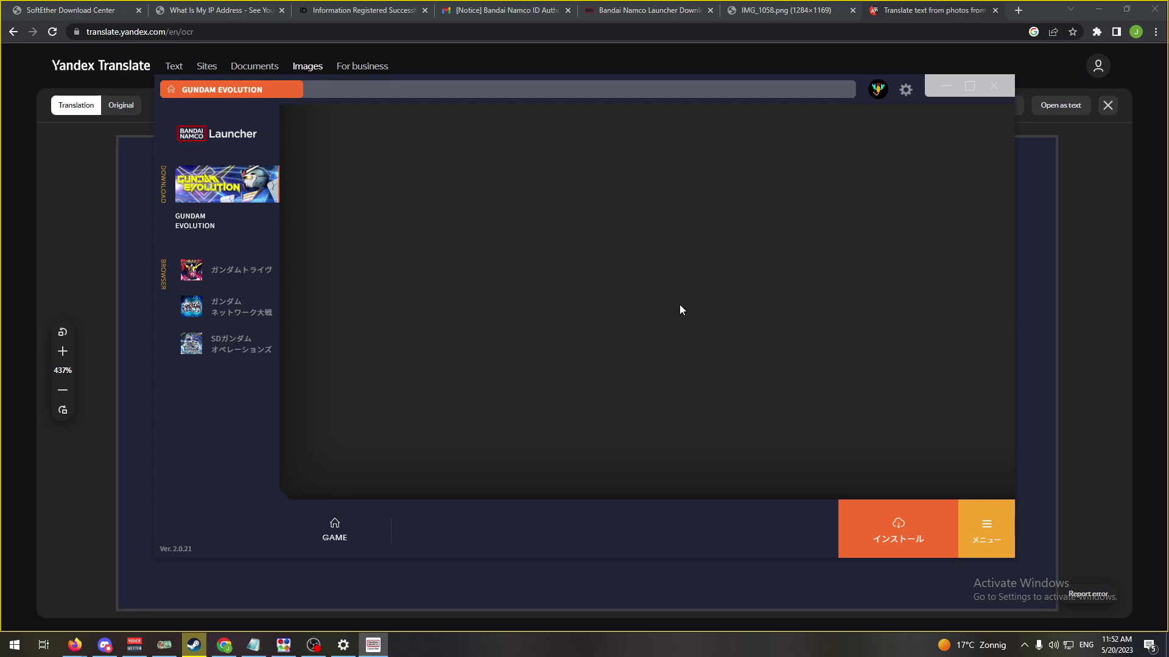
click(783, 11)
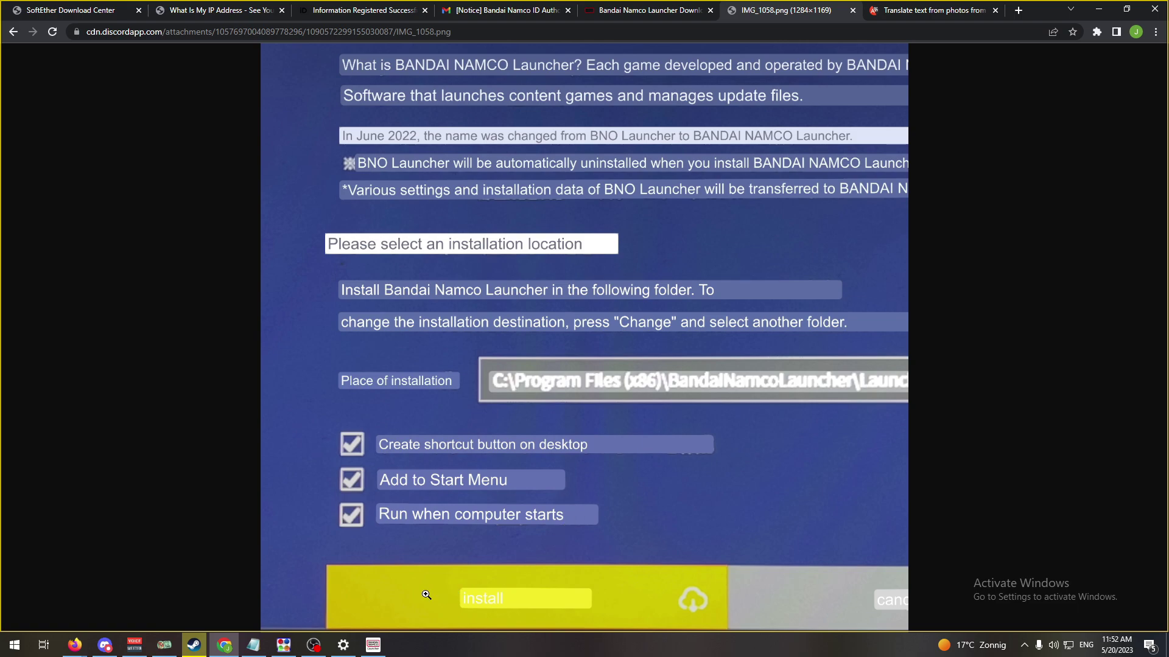
- Check the launcher, return to the installer image, then bring Discord's auto-start guide to the front
click(374, 645)
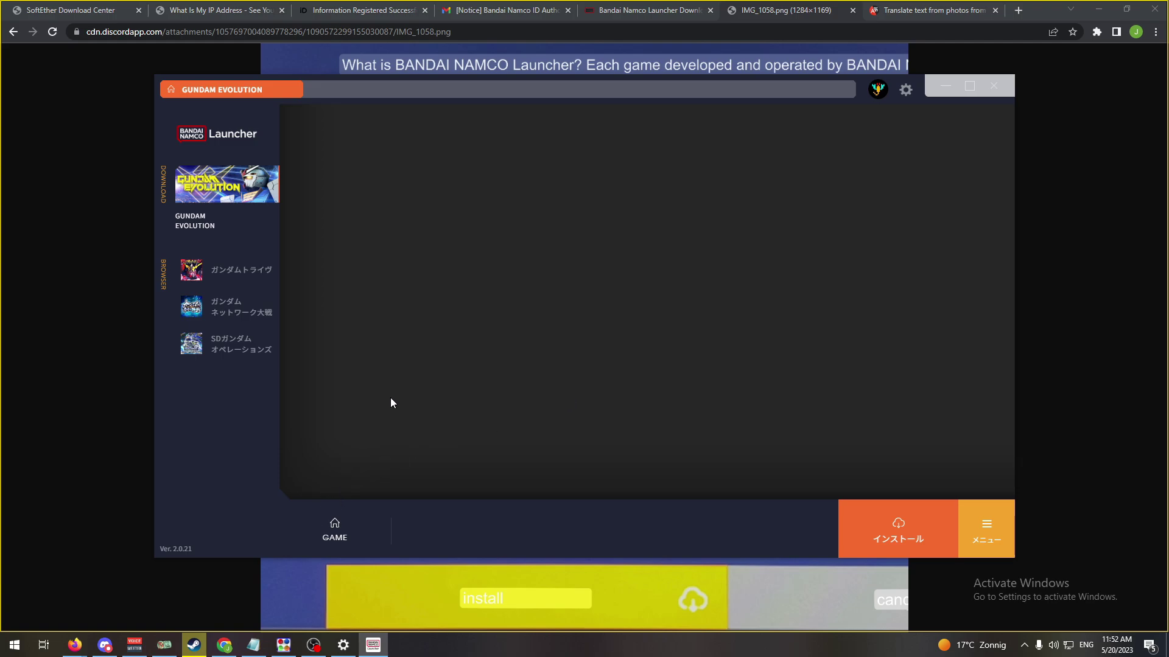
click(120, 465)
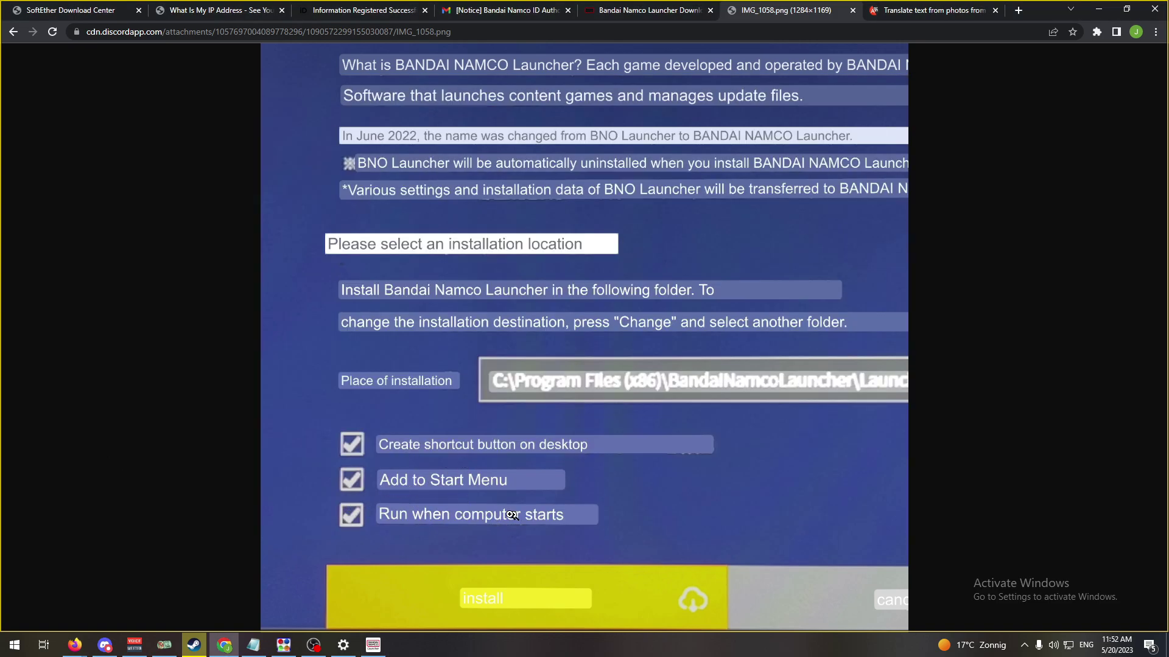
mouse_move(105, 647)
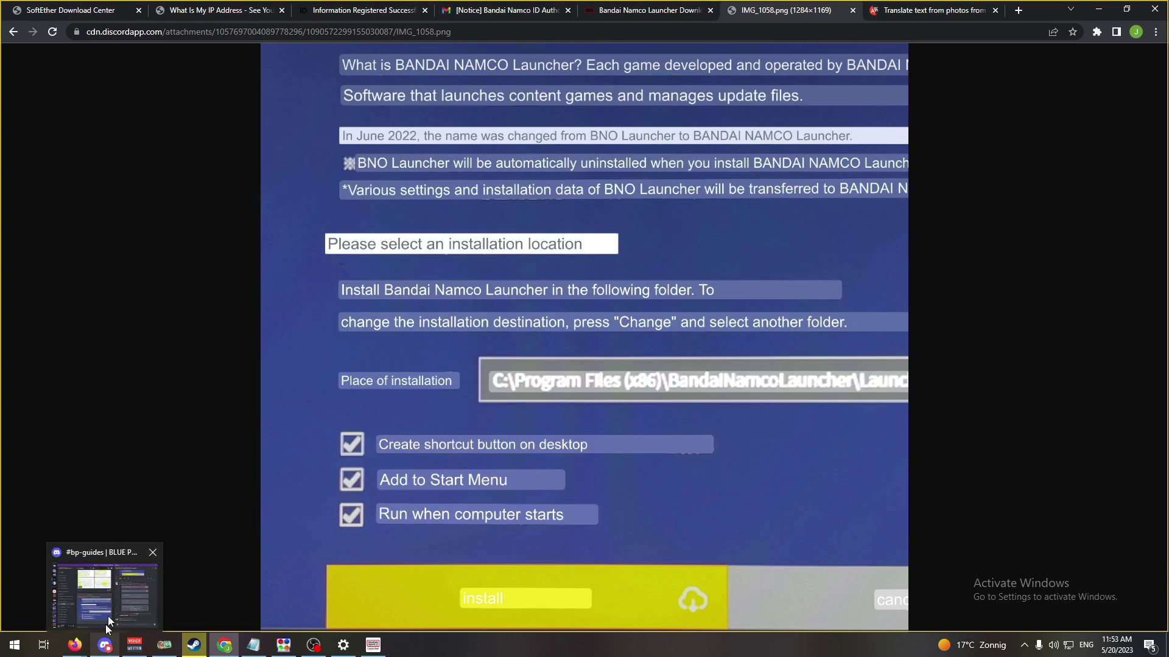
click(114, 590)
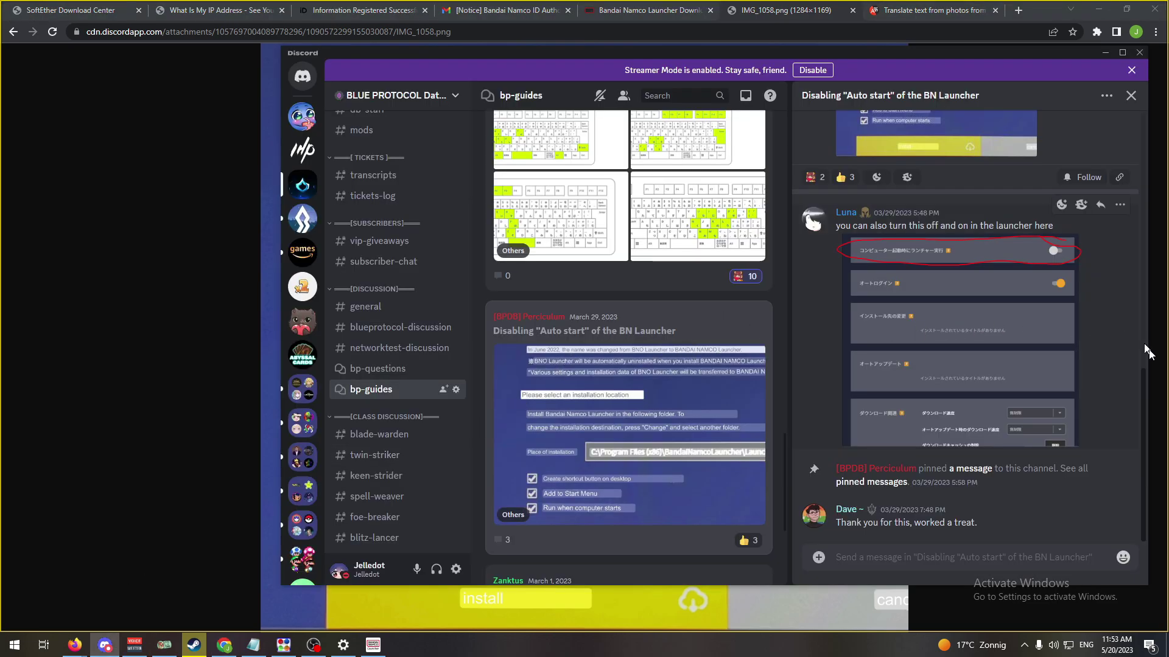
- Enlarge the guide's launcher-settings screenshot, highlight the auto-start-off reply, then return to the installer image
click(949, 308)
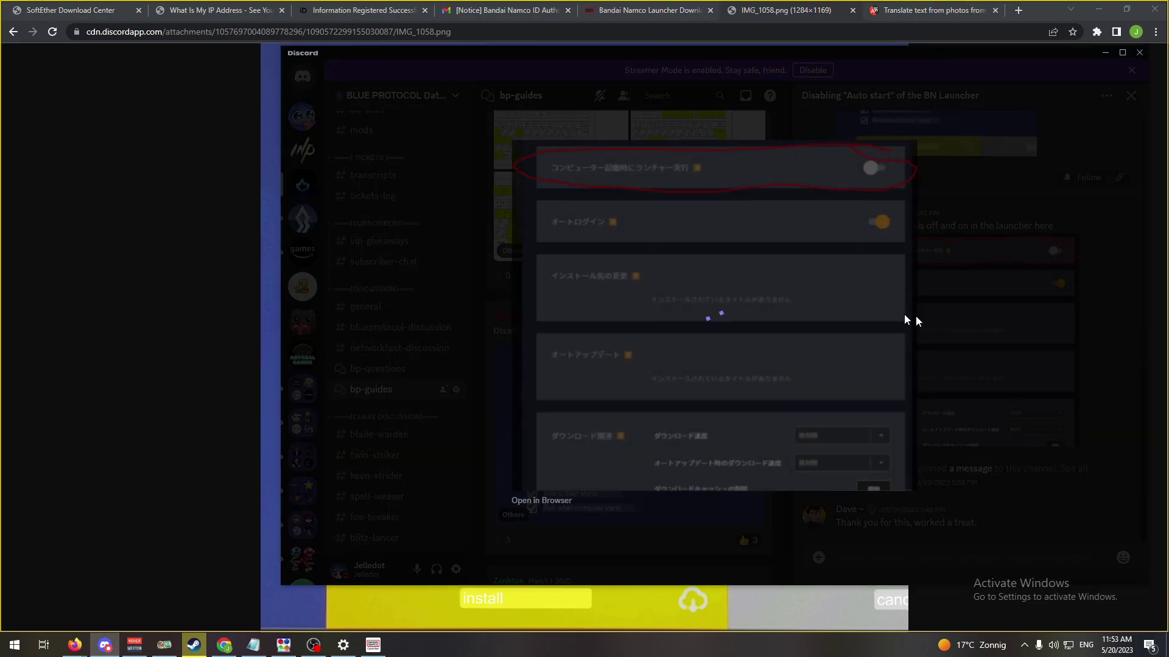
click(914, 316)
drag(870, 226, 1064, 221)
click(962, 391)
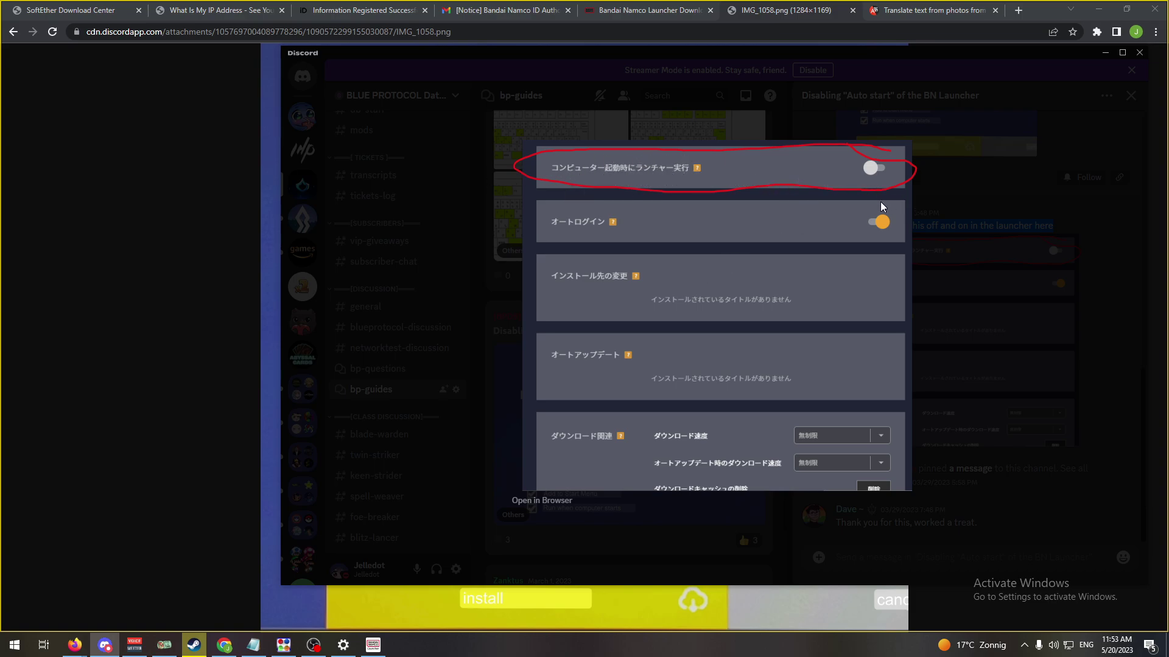
click(981, 330)
click(129, 252)
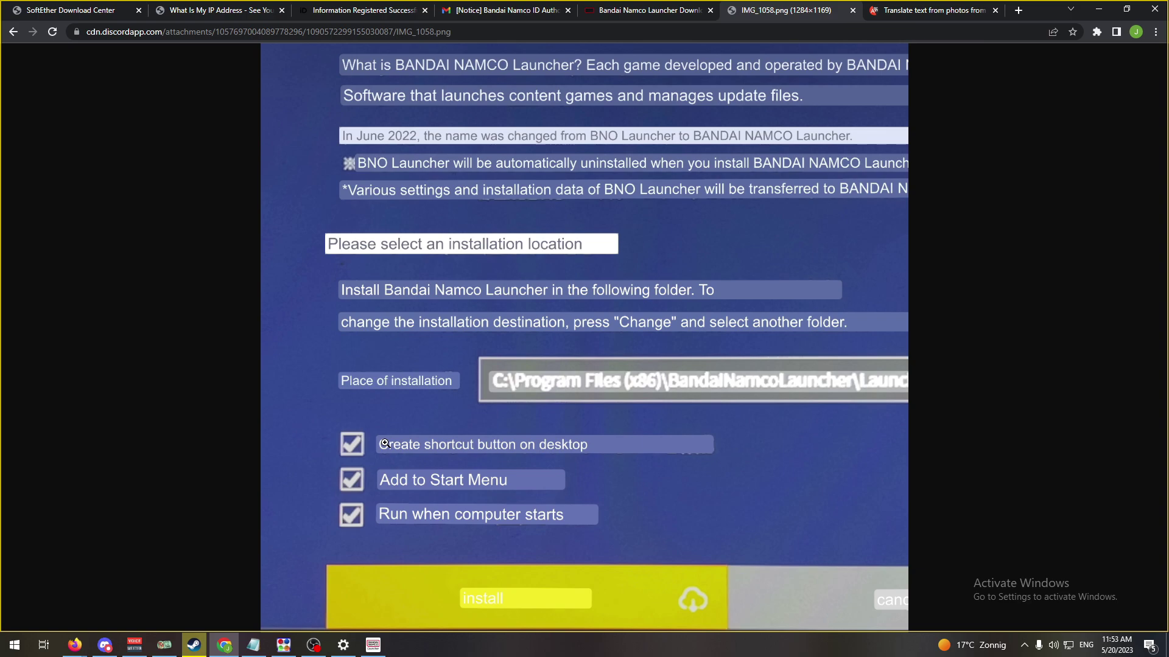
- Open ガンダムトライヴ in the launcher, confirm launch-at-startup is off in settings, and go back
click(372, 646)
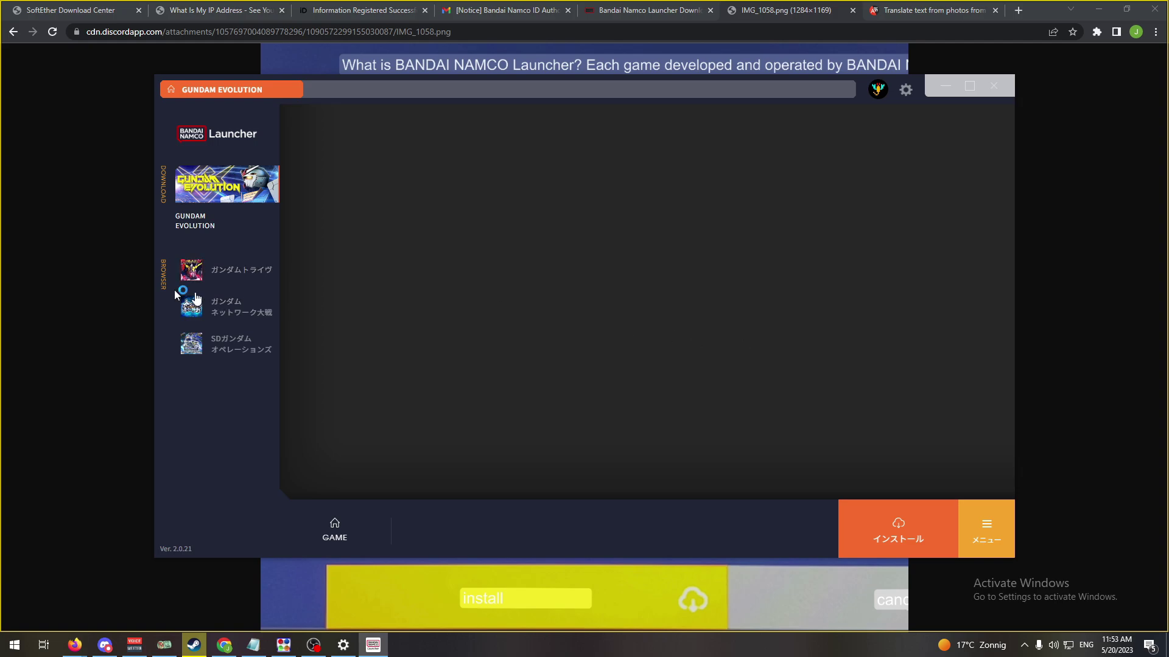
click(240, 271)
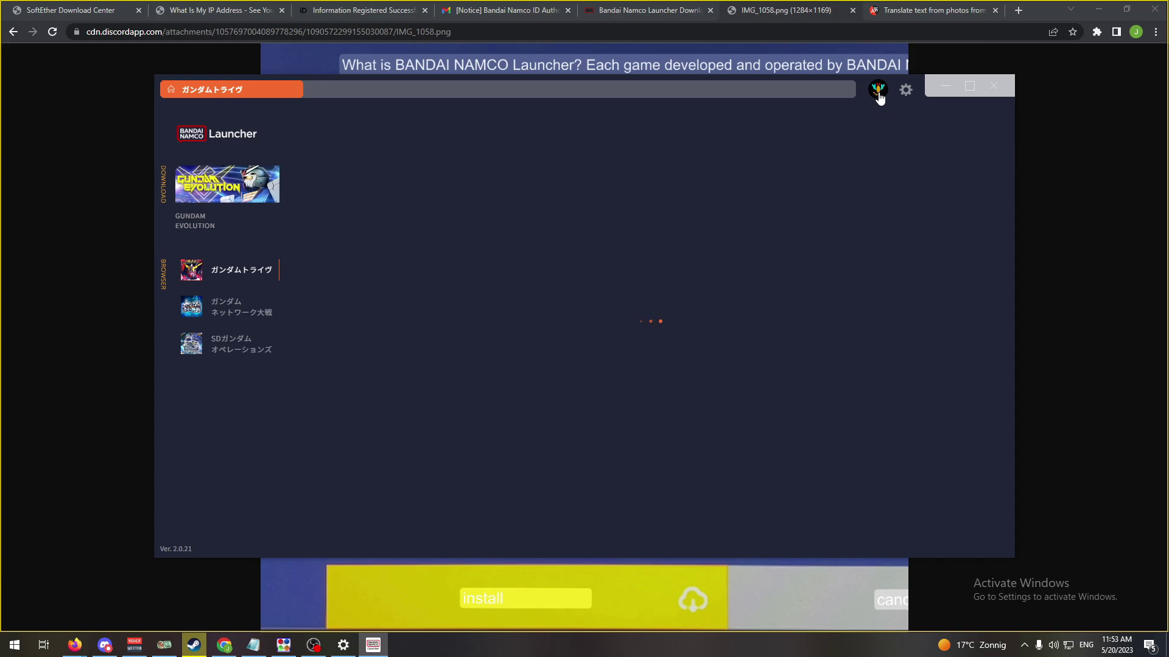
click(907, 92)
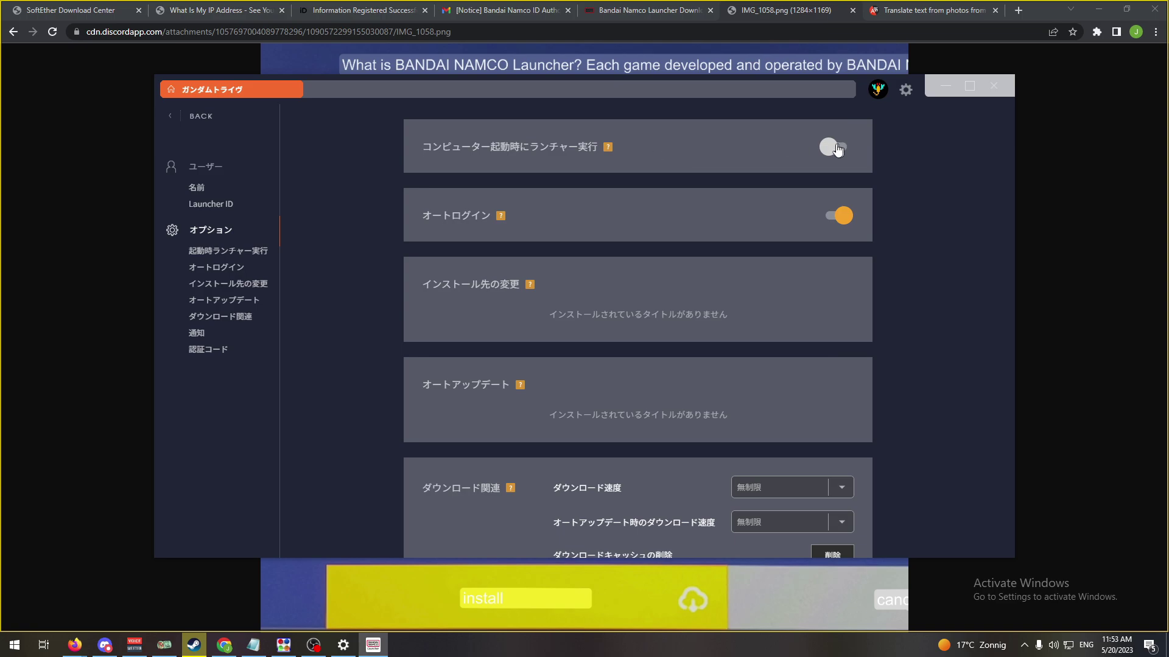
click(163, 126)
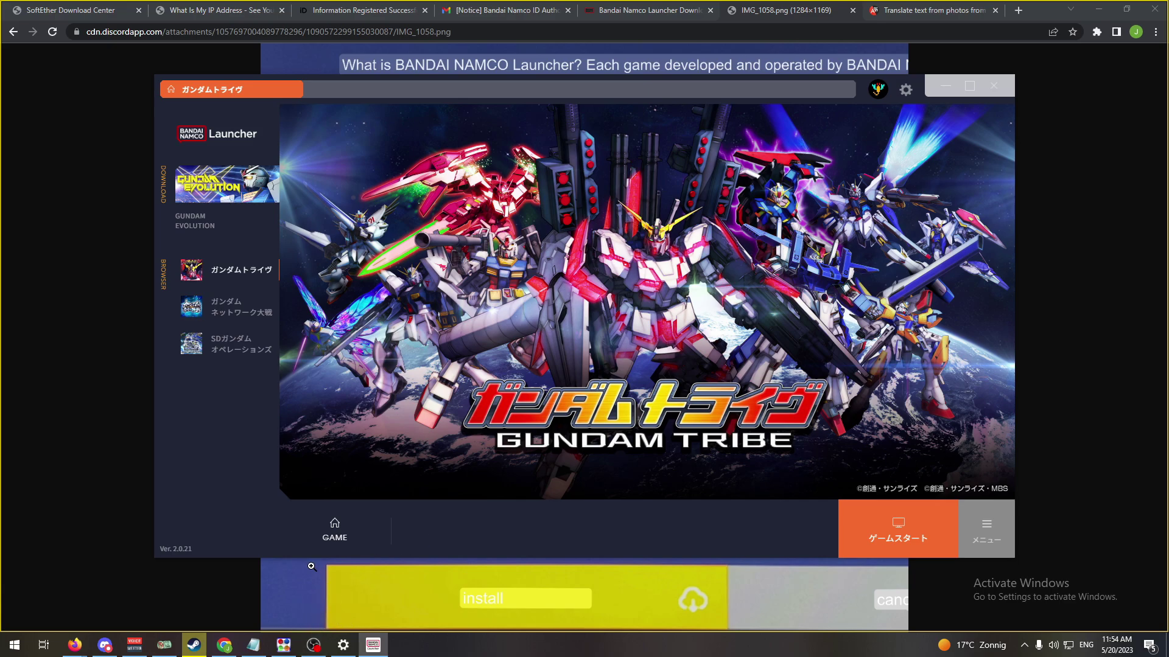
mouse_move(321, 651)
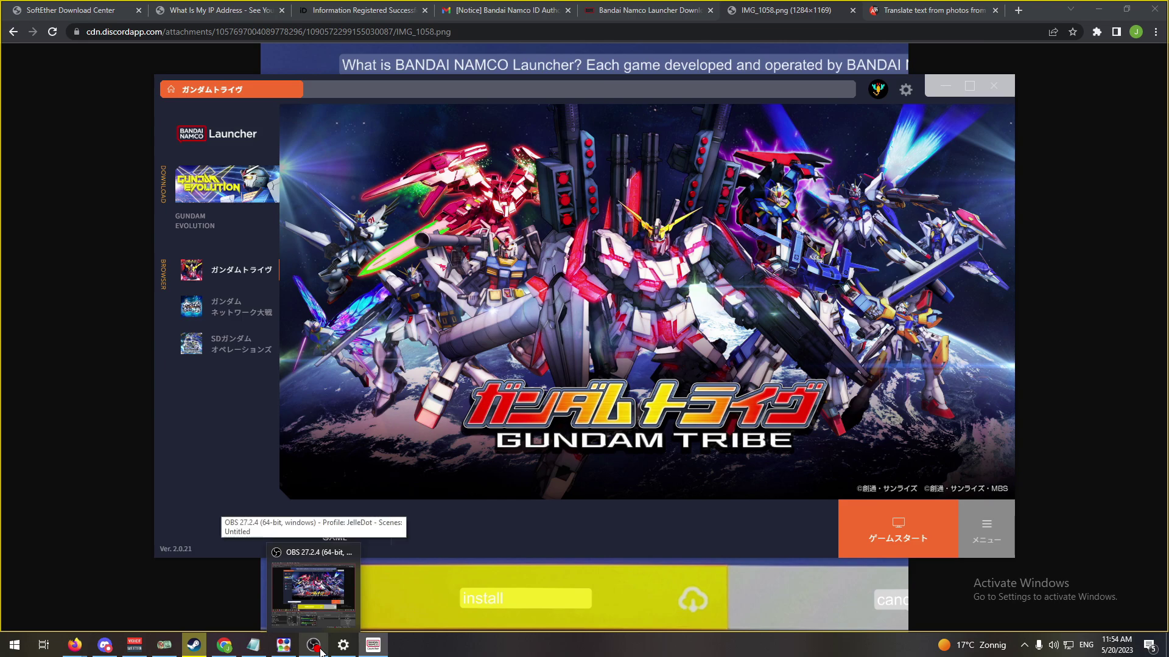